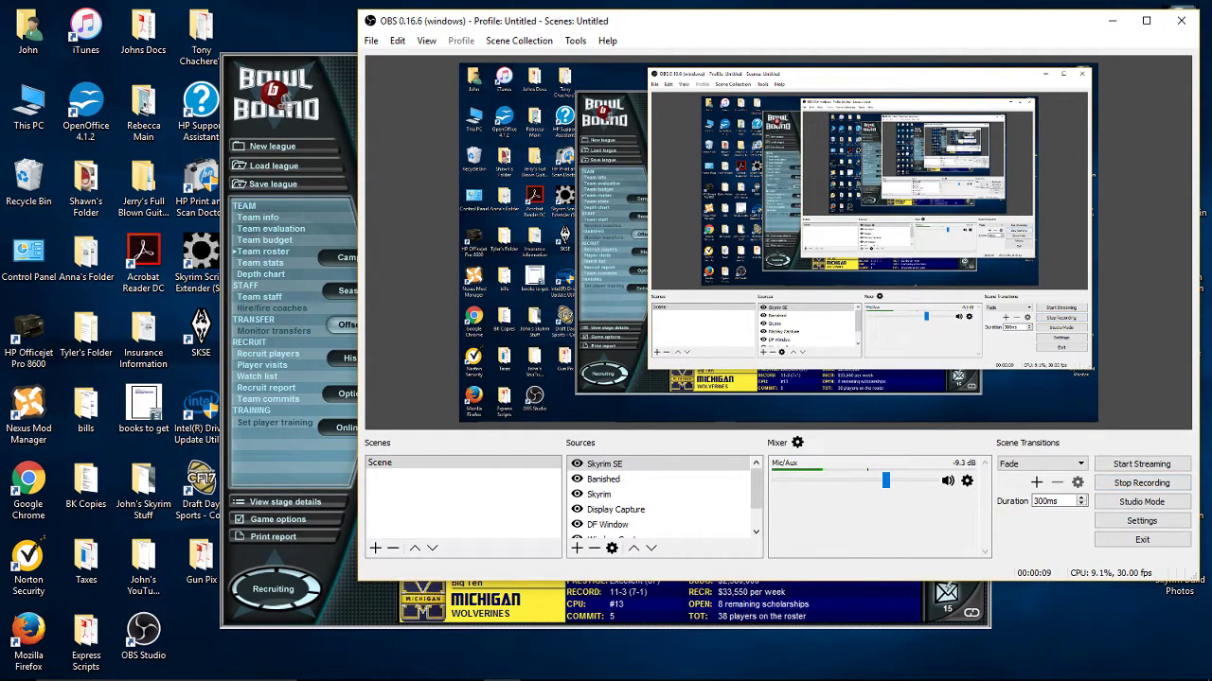
In File Explorer, open the saves folder under C:\Program Files (x86)\GDS\Bowl Bound College Football.
{"action": "left_click", "coordinate": [351, 669]}
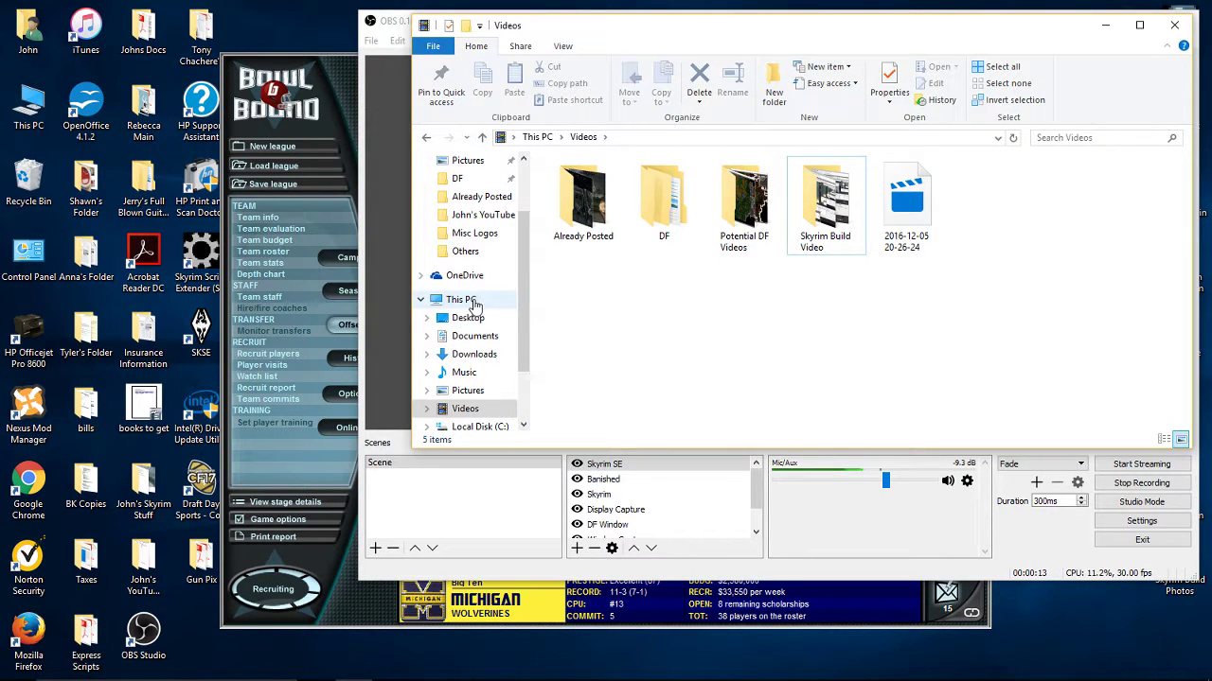
{"action": "left_click", "coordinate": [464, 301]}
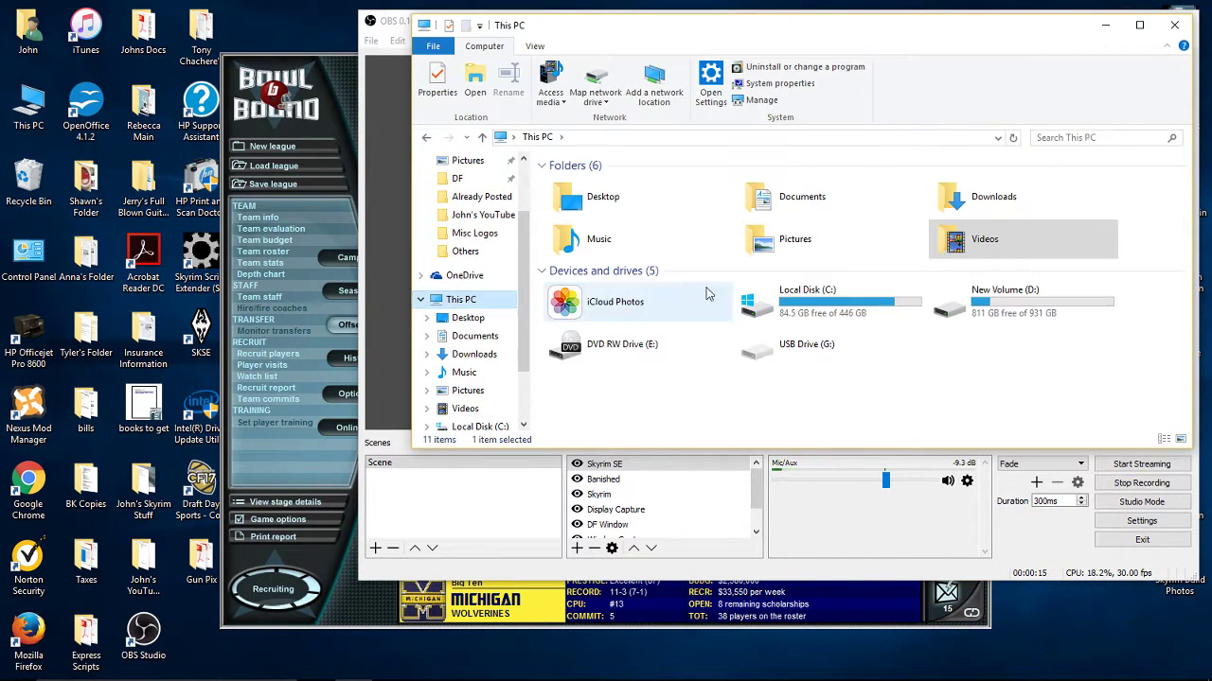
{"action": "double_click", "coordinate": [798, 299]}
{"action": "double_click", "coordinate": [617, 279]}
{"action": "double_click", "coordinate": [589, 265]}
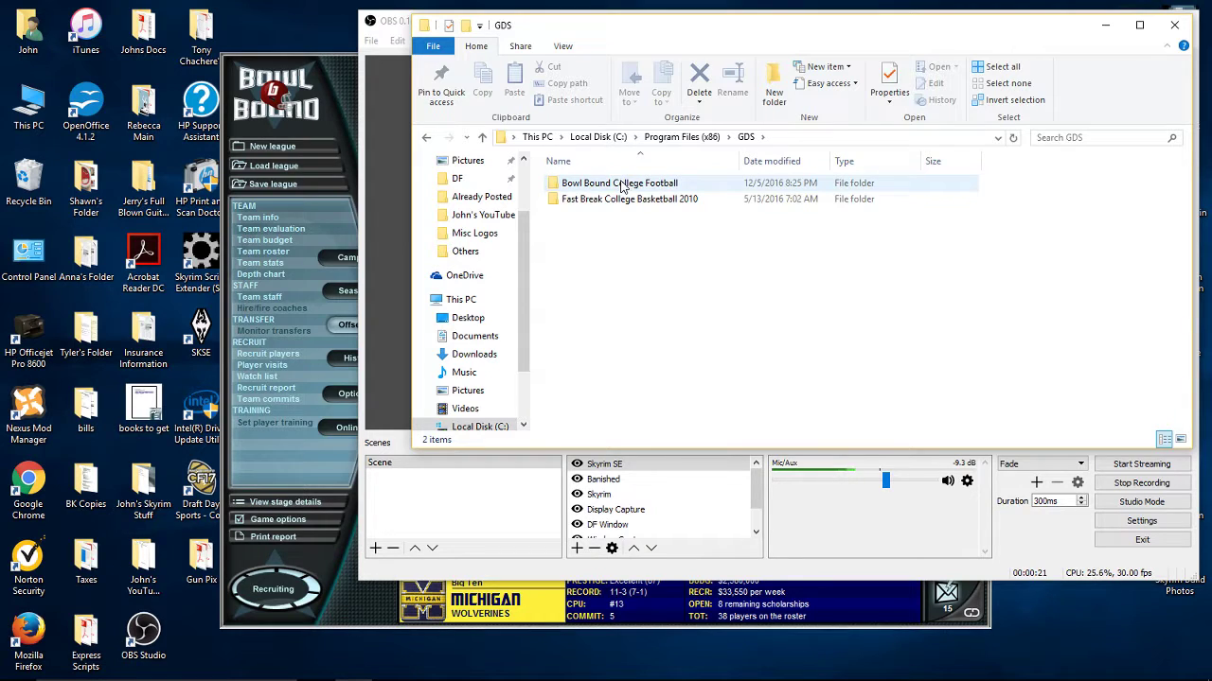
{"action": "double_click", "coordinate": [621, 184]}
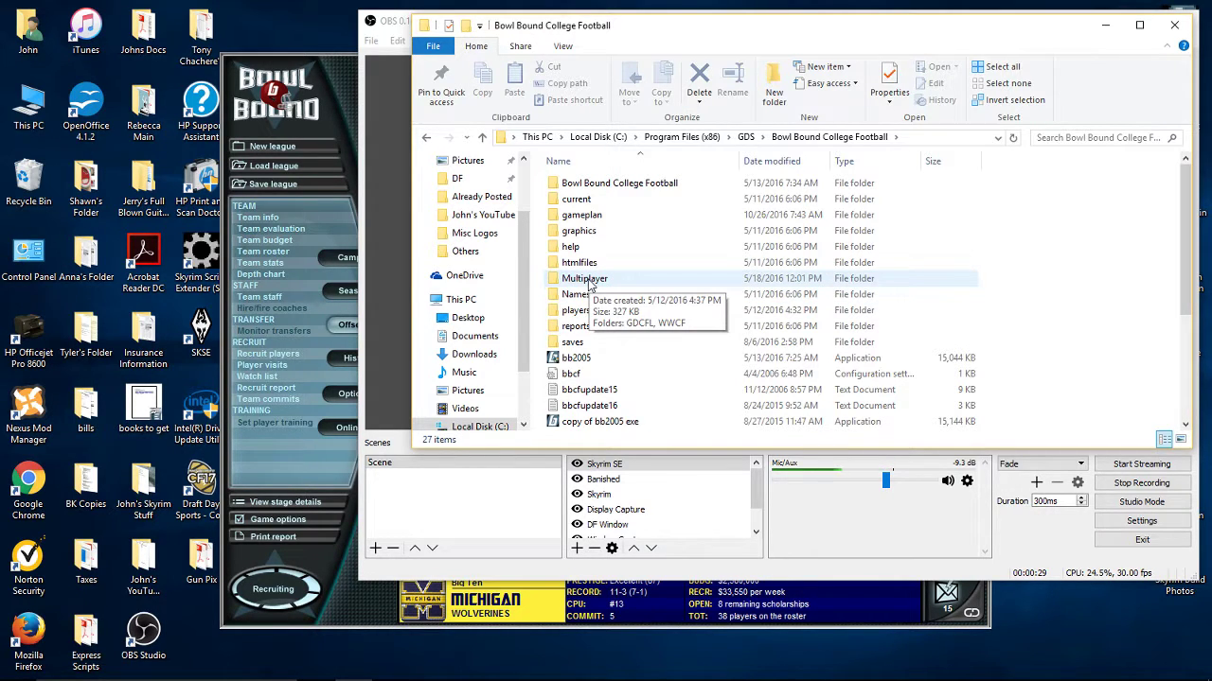
{"action": "double_click", "coordinate": [571, 342]}
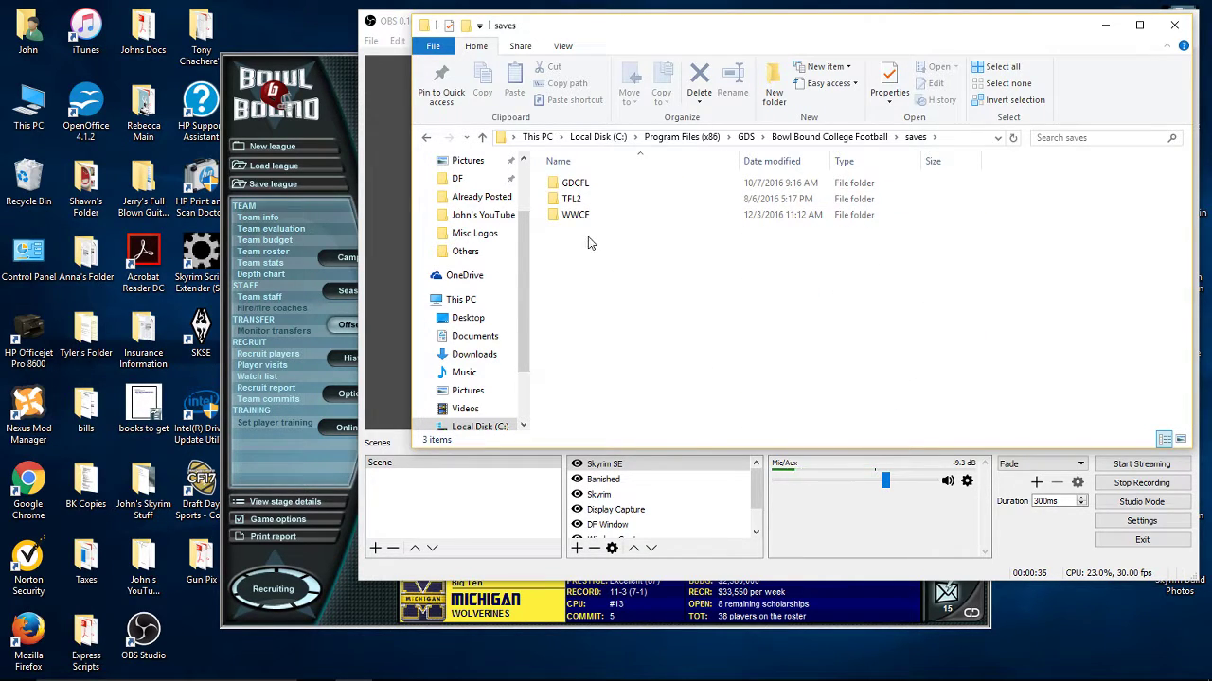
{"action": "right_click", "coordinate": [576, 253]}
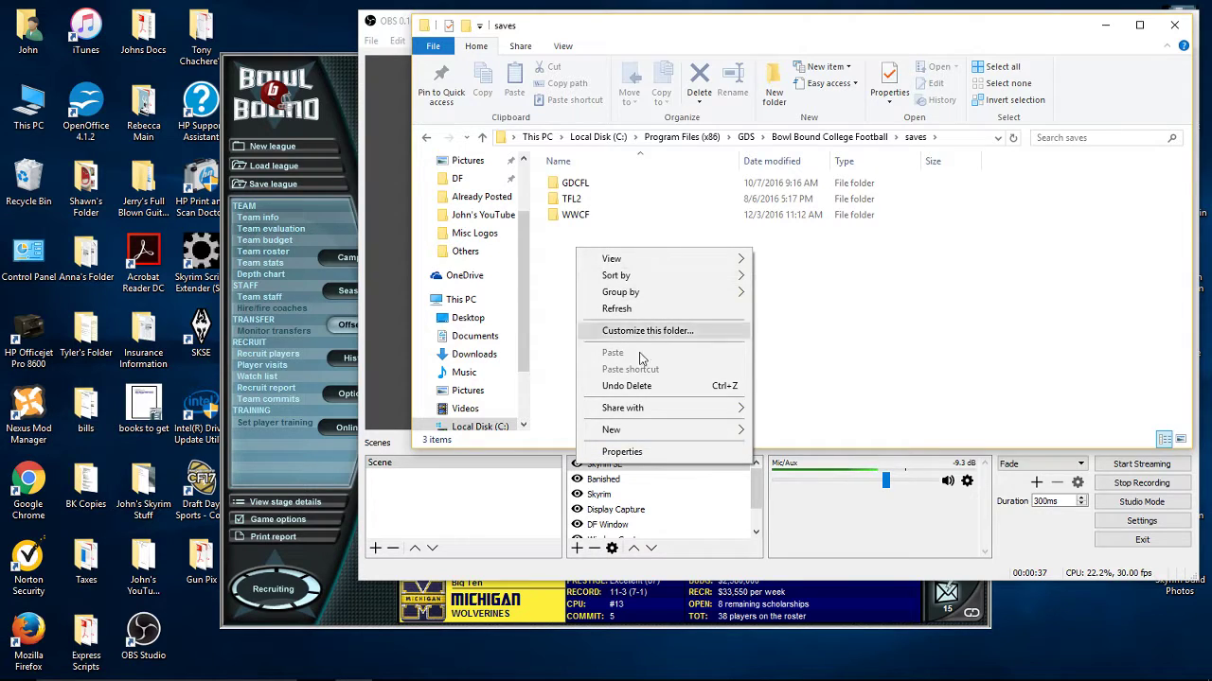
{"action": "mouse_move", "coordinate": [660, 433]}
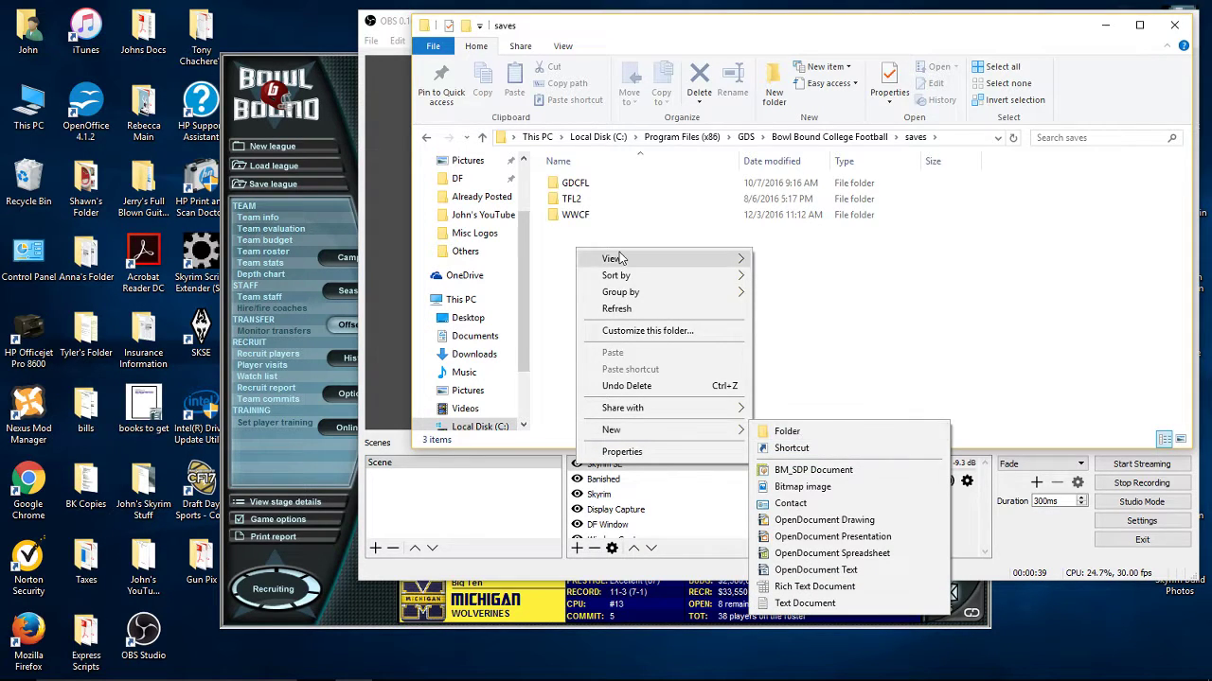
{"action": "left_click", "coordinate": [539, 285]}
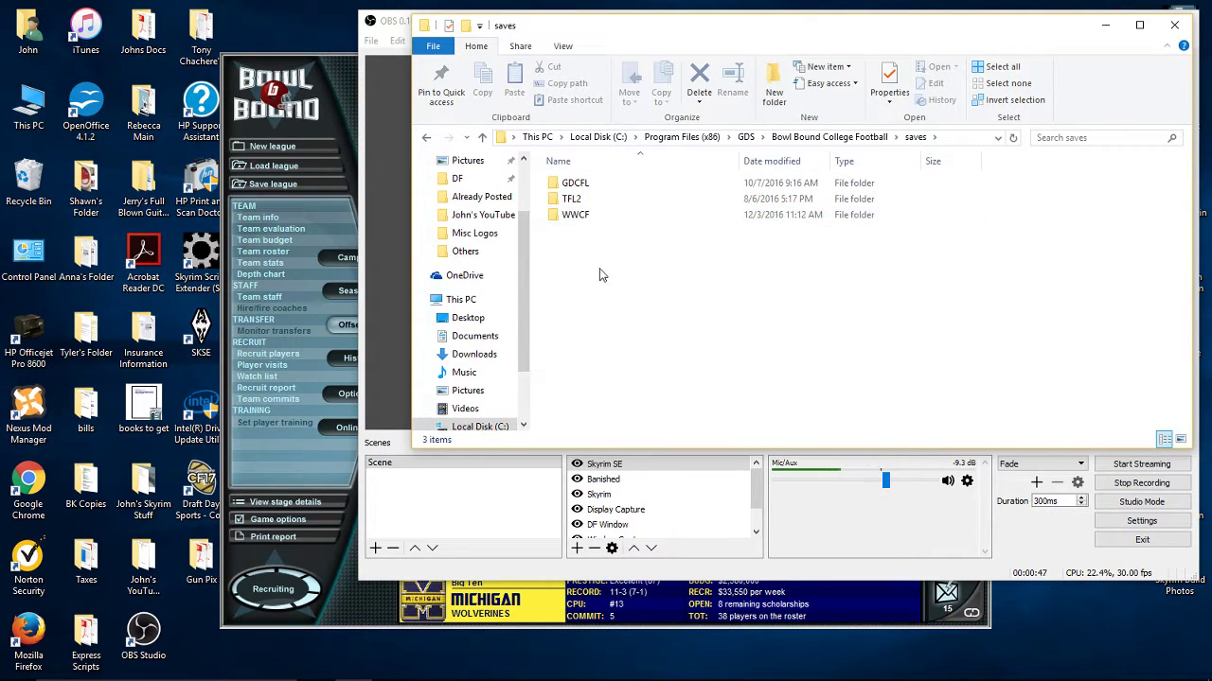
Switch to Firefox, open the bookmarked SimNation Forums, and go to the Weekend Warriors College Football league site.
{"action": "mouse_move", "coordinate": [367, 678]}
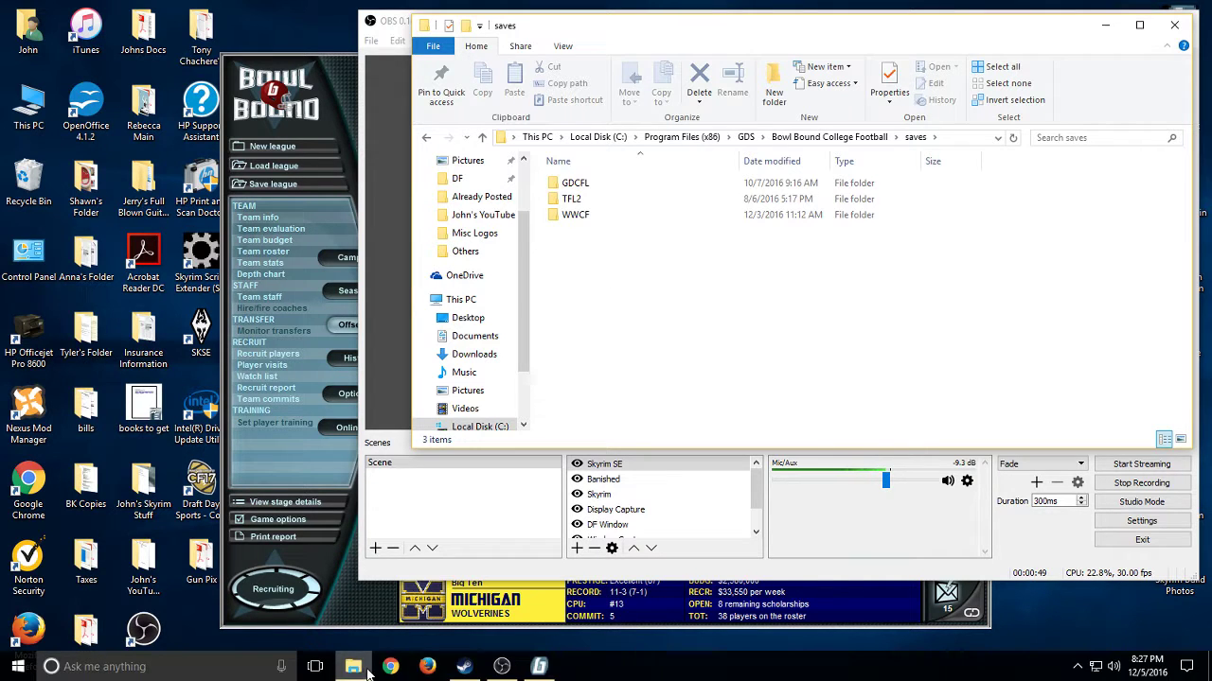
{"action": "left_click", "coordinate": [428, 668]}
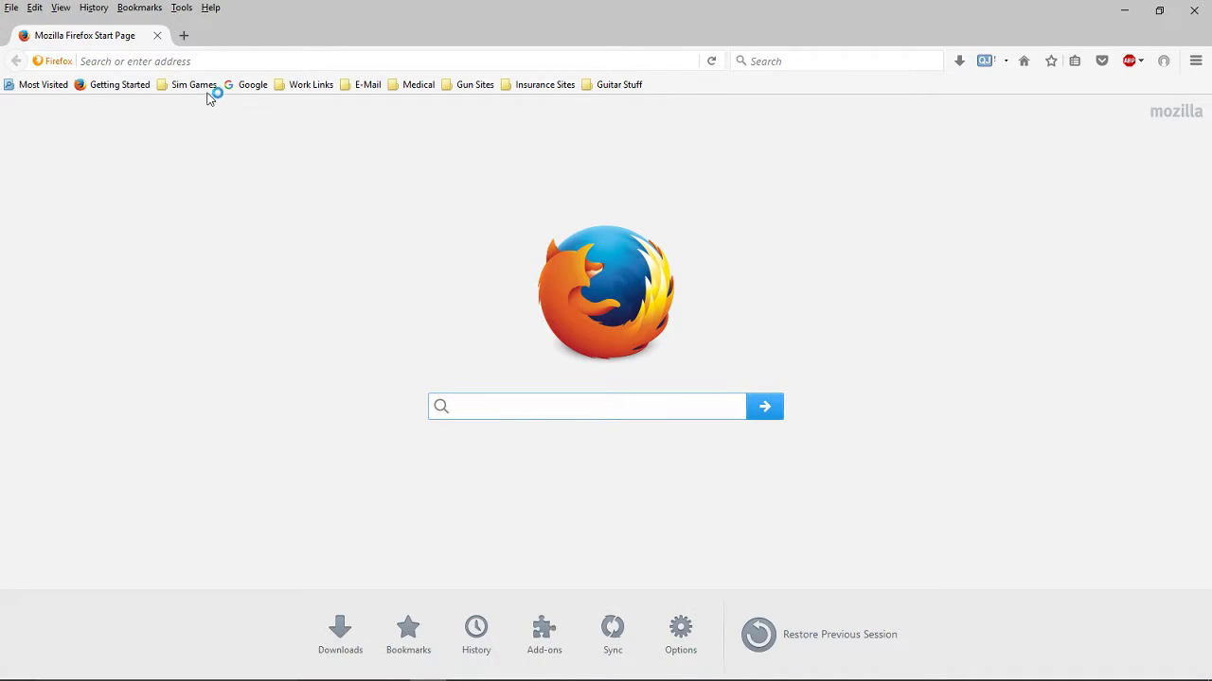
{"action": "left_click", "coordinate": [187, 85]}
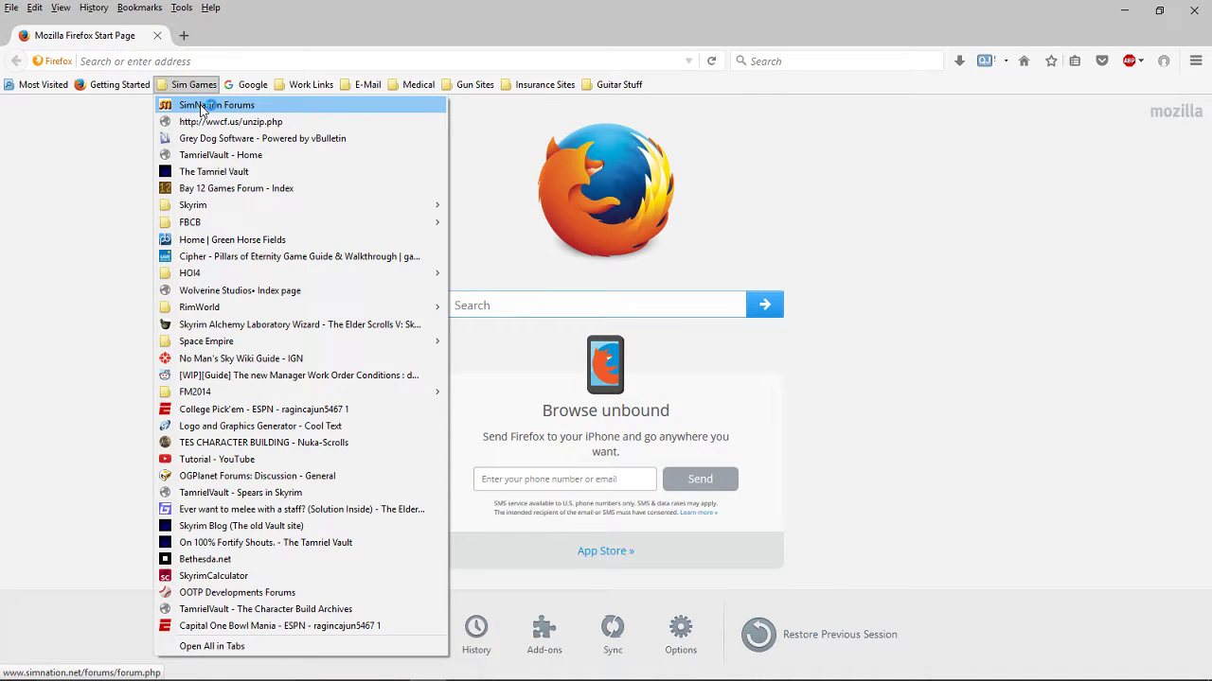
{"action": "left_click", "coordinate": [224, 106]}
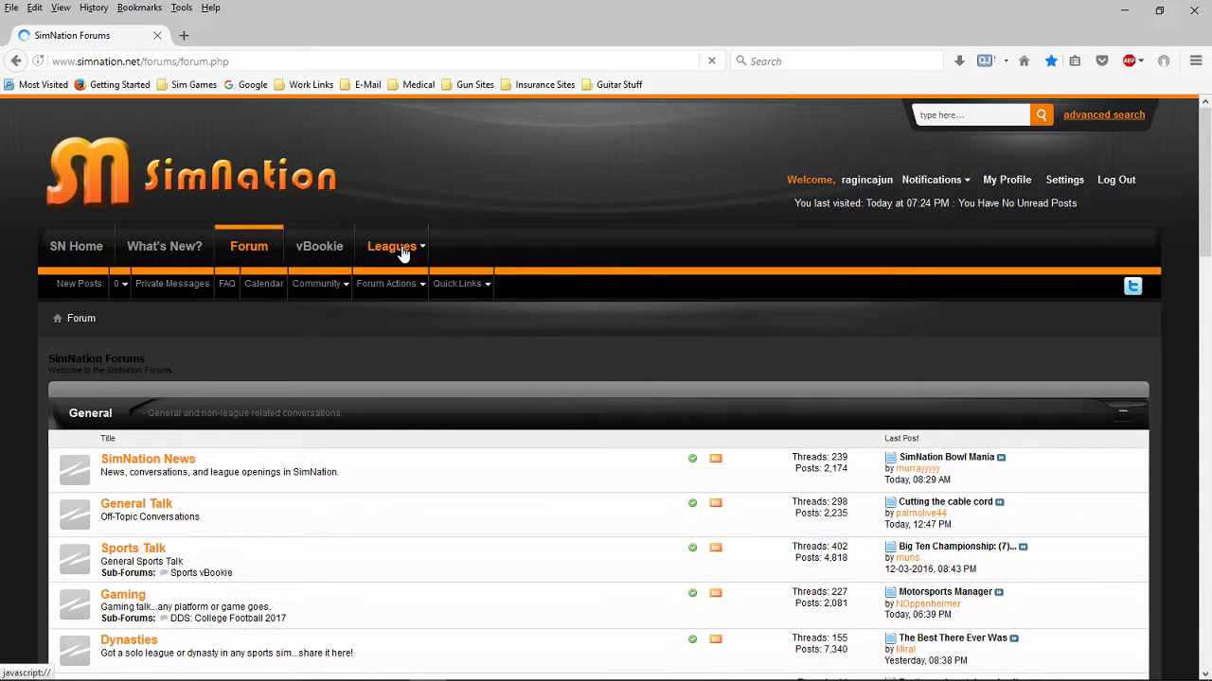
{"action": "left_click", "coordinate": [407, 254]}
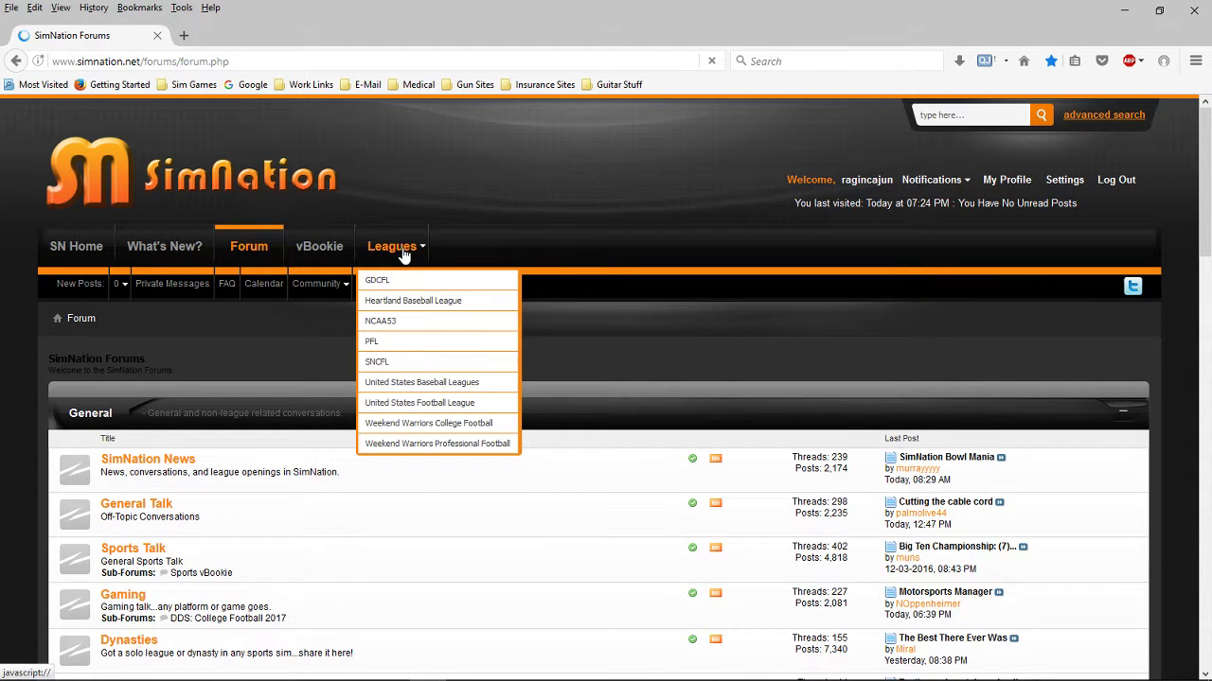
{"action": "left_click", "coordinate": [405, 428]}
{"action": "left_click", "coordinate": [267, 40]}
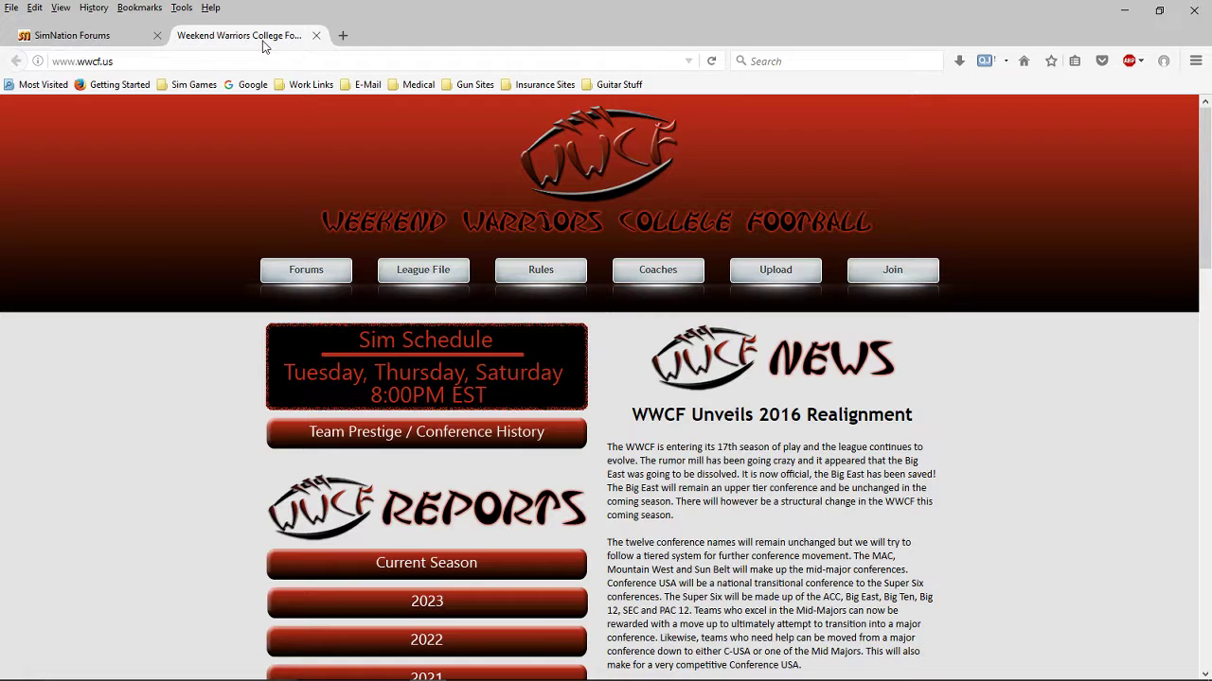
Download the league file from the WWCF site and open the downloaded WWCF.zip archive.
{"action": "left_click", "coordinate": [432, 275]}
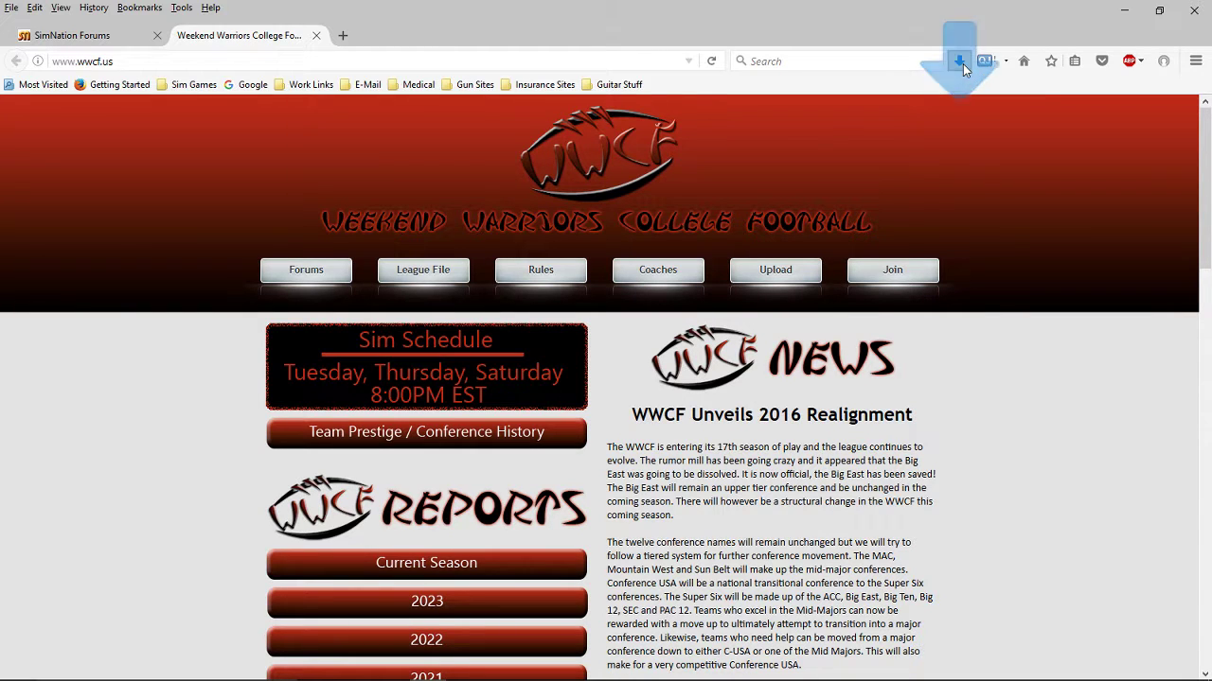
{"action": "left_click", "coordinate": [959, 61]}
{"action": "left_click", "coordinate": [848, 117]}
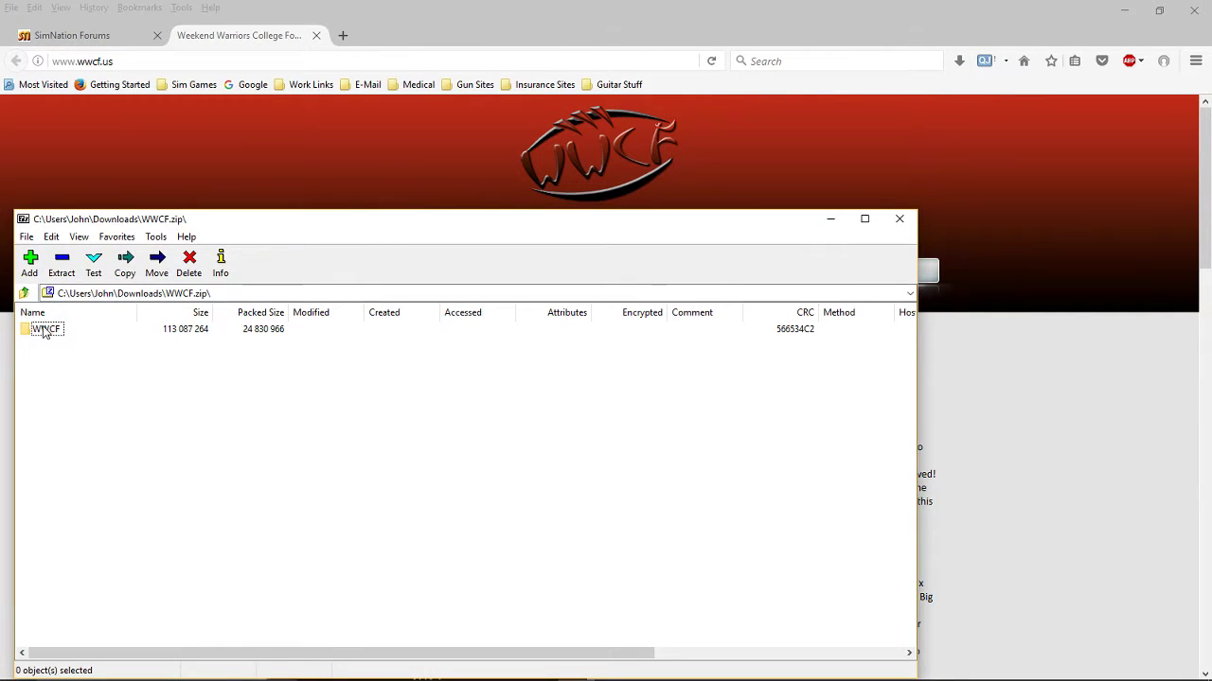
Switch to File Explorer, inspect the WWCF folder inside saves, return to saves, and close the WWCF.zip archive window.
{"action": "key", "text": "alt+Tab"}
{"action": "key", "text": "Tab"}
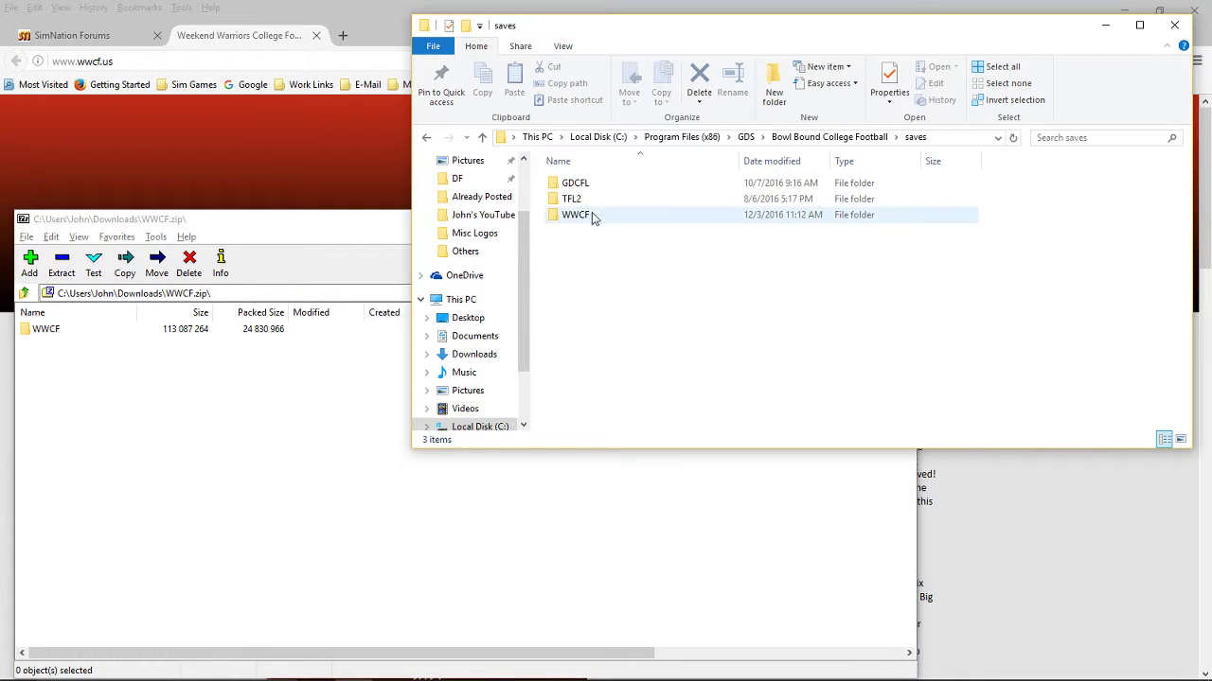
{"action": "double_click", "coordinate": [577, 216]}
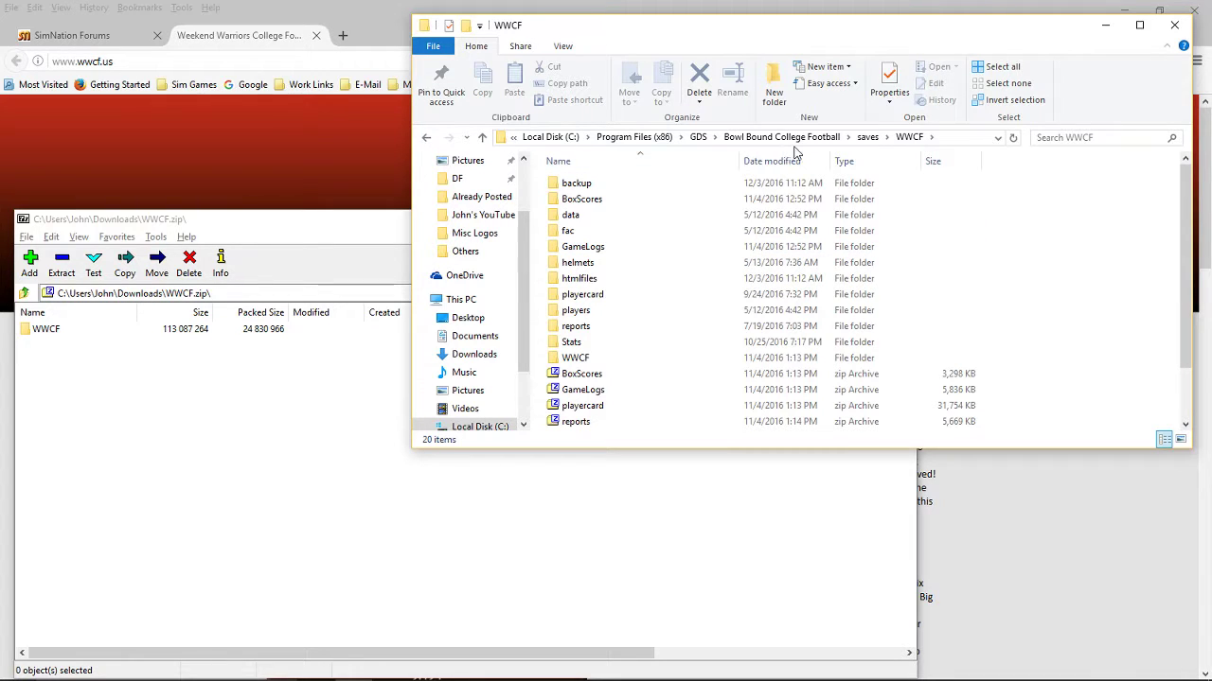
{"action": "left_click", "coordinate": [868, 139]}
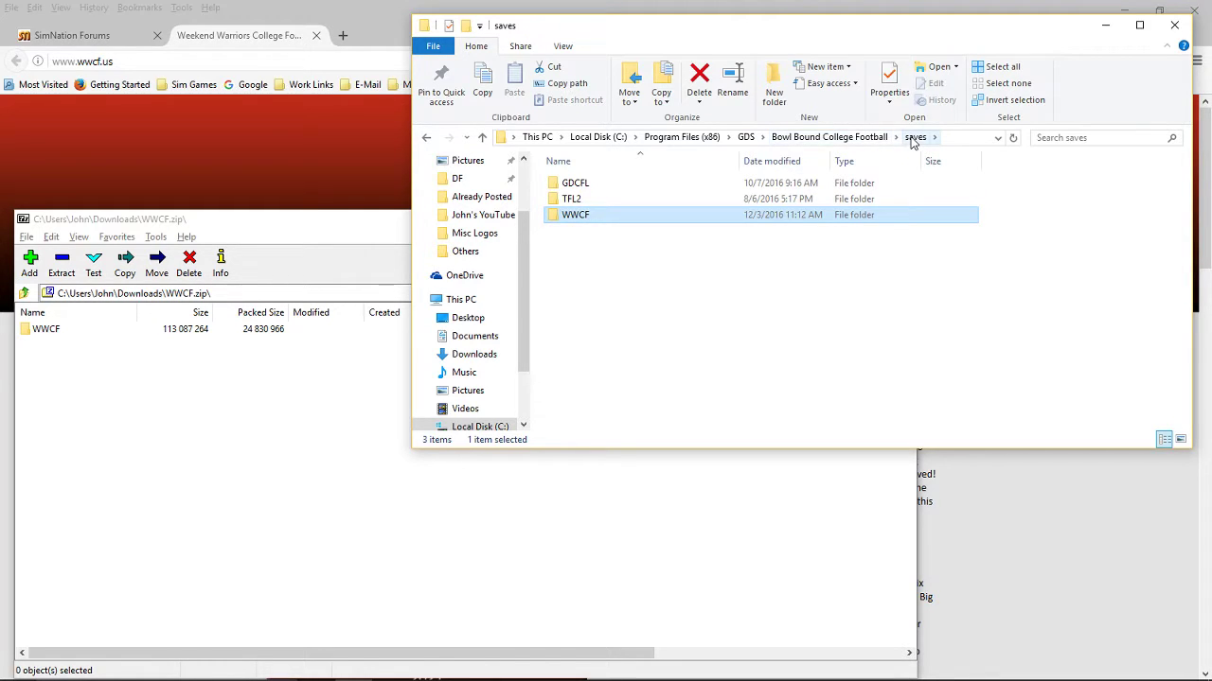
{"action": "left_click", "coordinate": [406, 224]}
{"action": "left_click", "coordinate": [900, 219]}
Switch to Bowl Bound College Football and export the coach file for the online league, dismissing the infobox.
{"action": "key", "text": "alt+Tab"}
{"action": "key", "text": "Tab"}
{"action": "key", "text": "Tab"}
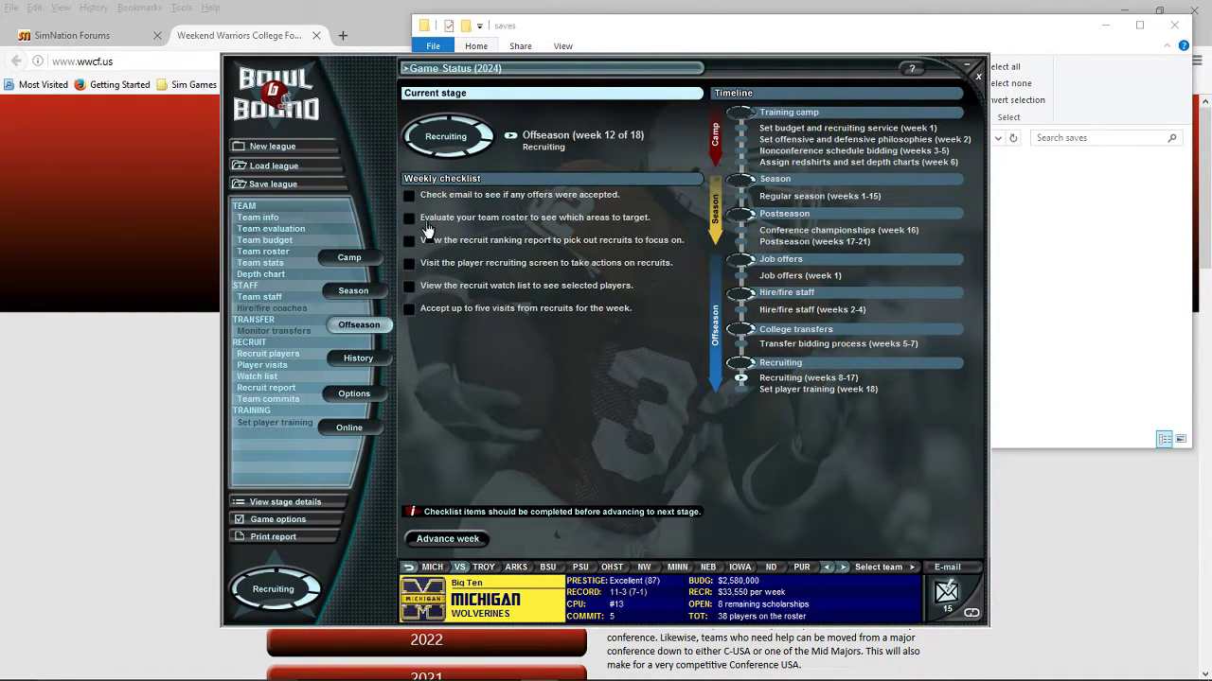
{"action": "left_click", "coordinate": [341, 430]}
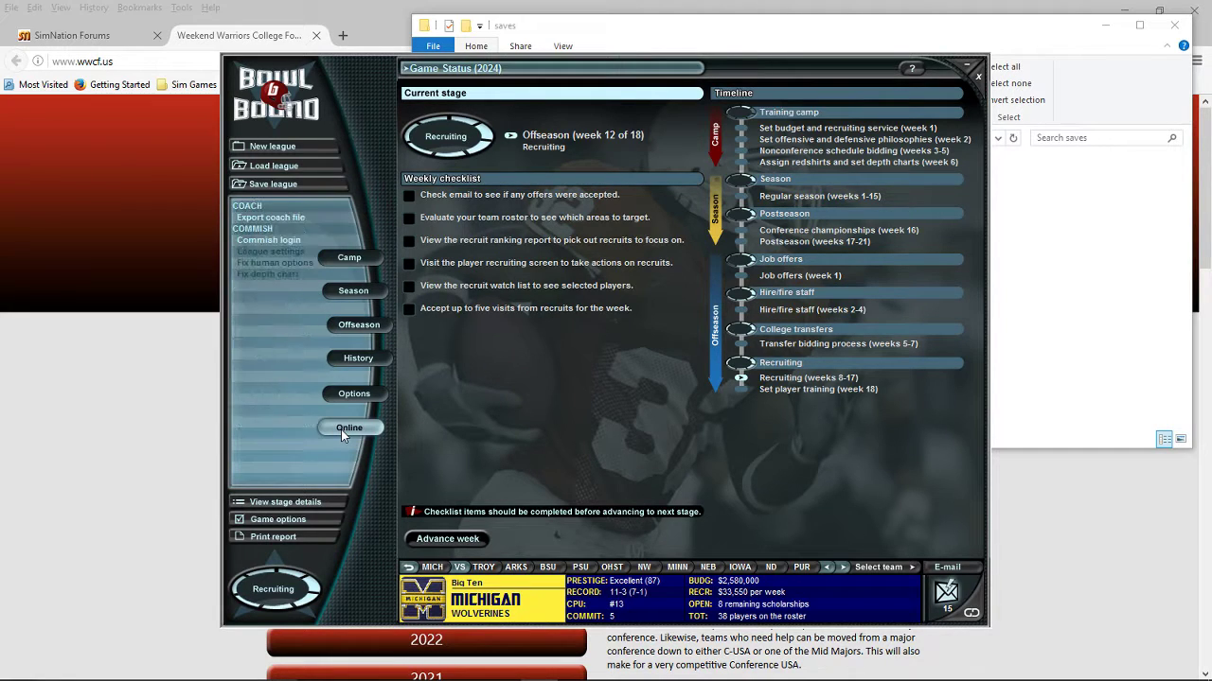
{"action": "left_click", "coordinate": [282, 217]}
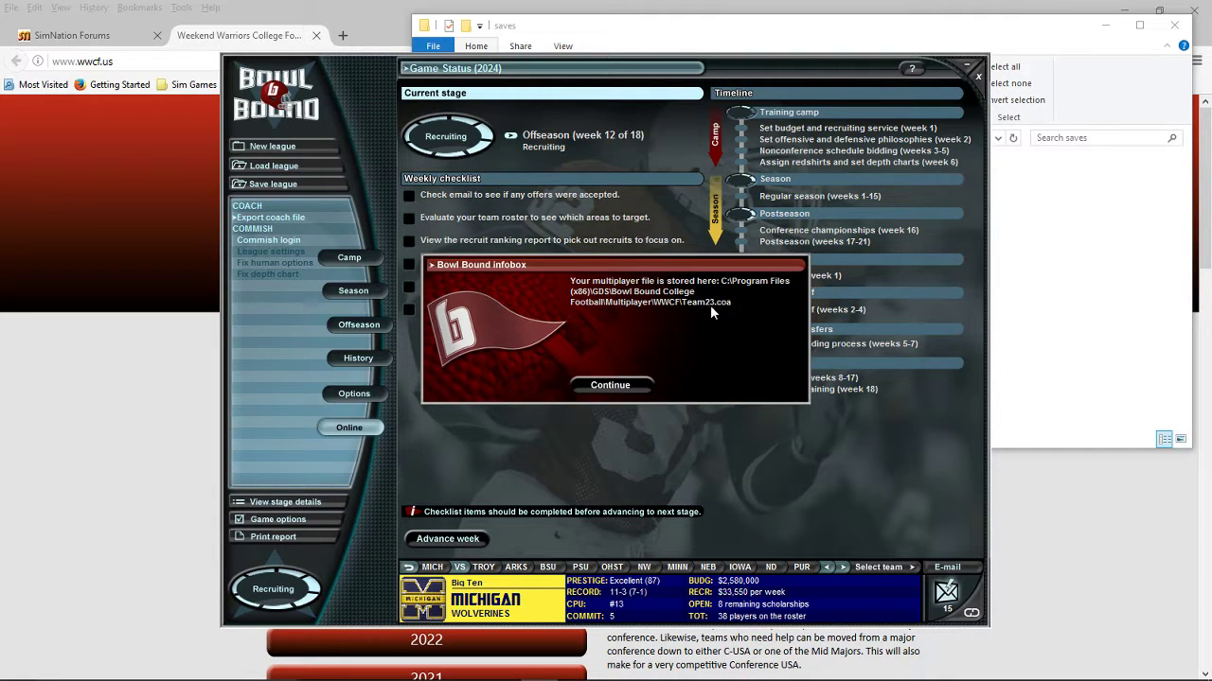
{"action": "left_click", "coordinate": [622, 386]}
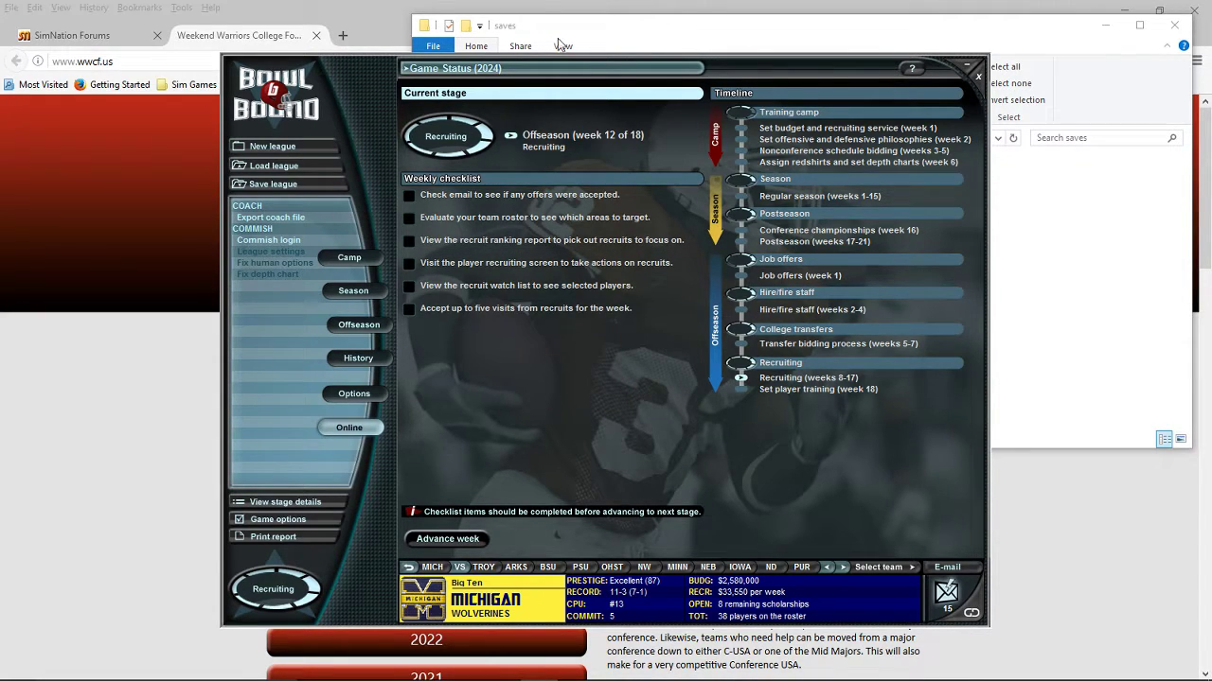
Switch to Firefox, open the WWCF site's upload page, and start browsing for a team file.
{"action": "left_click", "coordinate": [253, 38]}
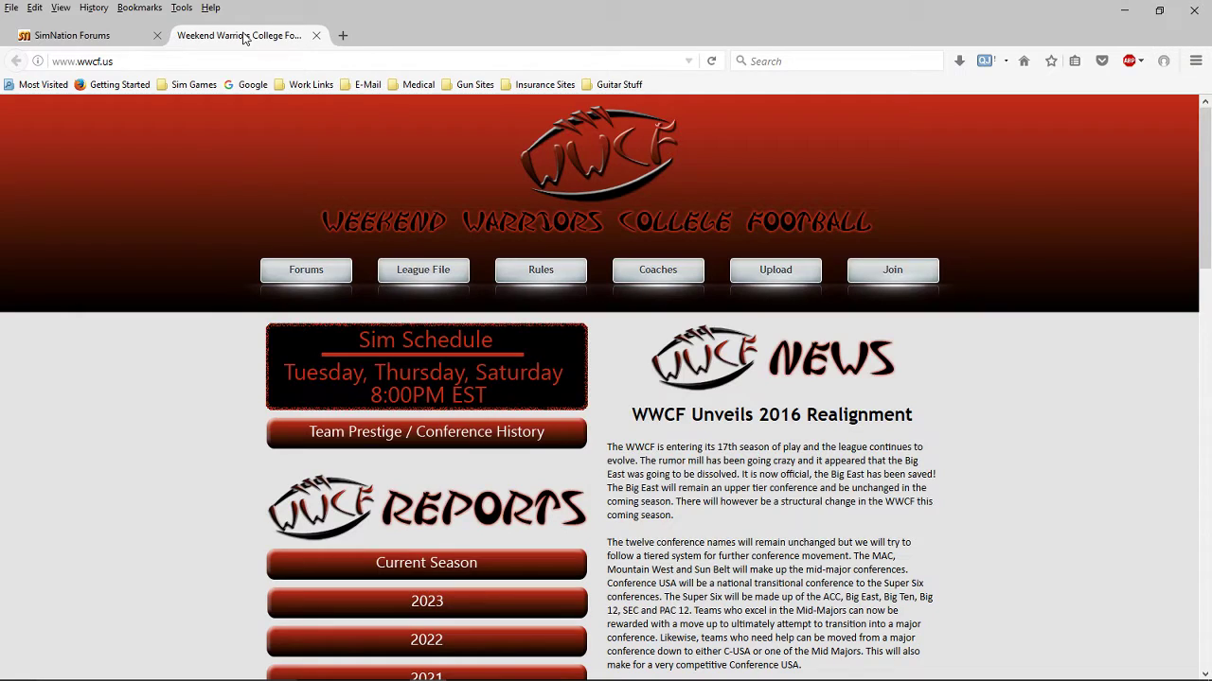
{"action": "left_click", "coordinate": [778, 274]}
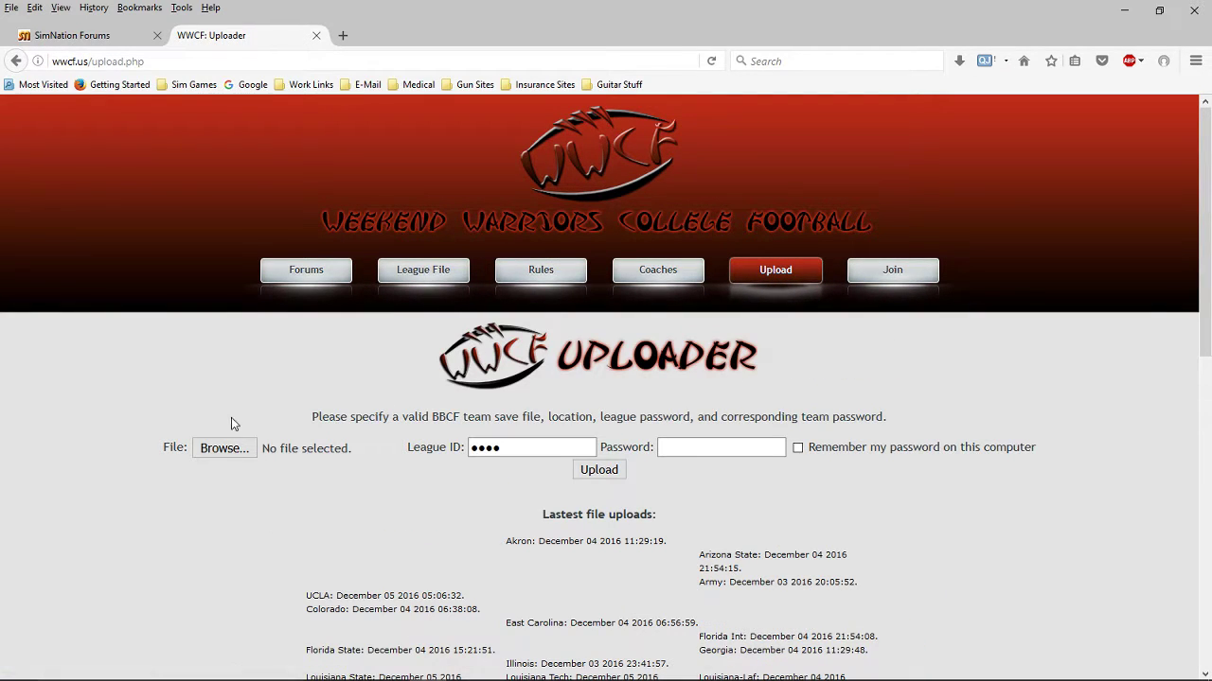
{"action": "left_click", "coordinate": [223, 448]}
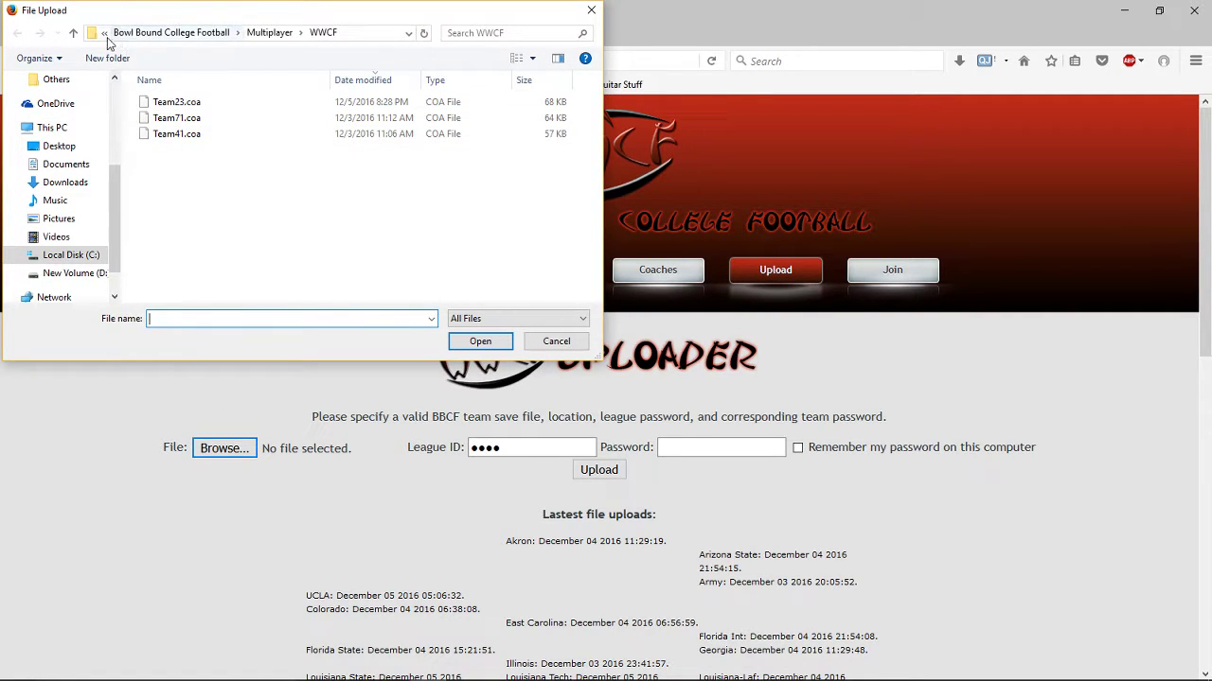
Choose Team23.coa from Program Files (x86)\GDS\Bowl Bound College Football\Multiplayer\WWCF as the file for upload.
{"action": "left_click", "coordinate": [139, 35]}
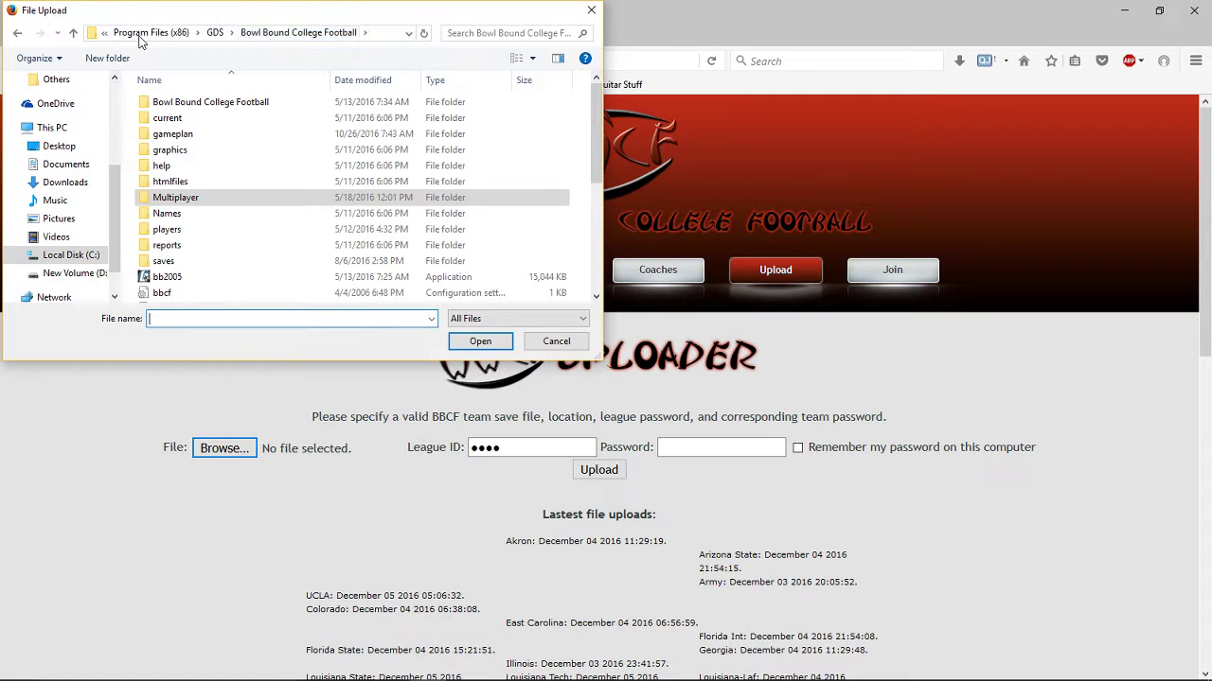
{"action": "left_click", "coordinate": [139, 35]}
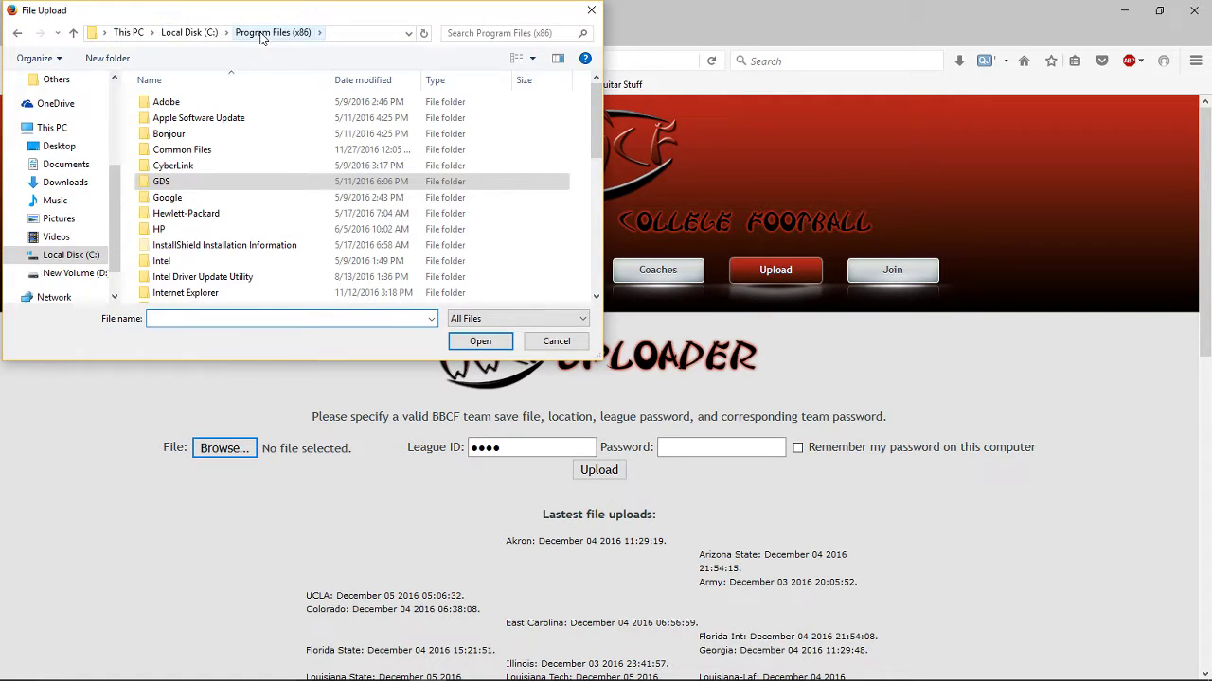
{"action": "double_click", "coordinate": [173, 183]}
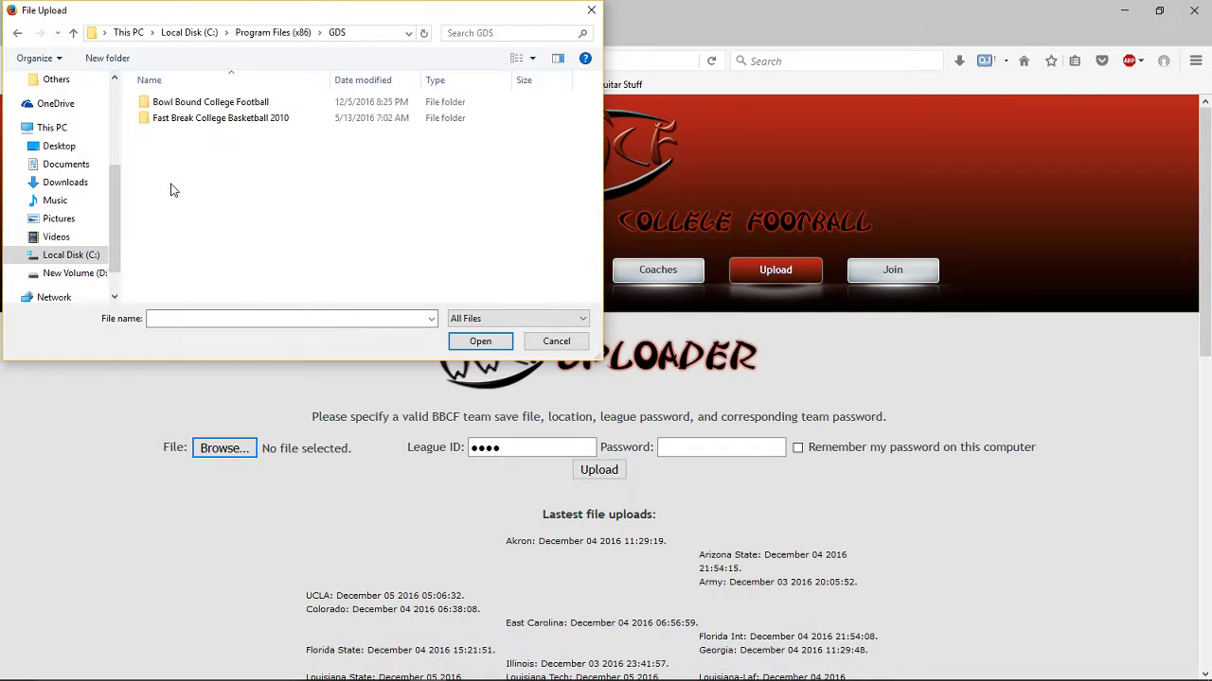
{"action": "double_click", "coordinate": [194, 102]}
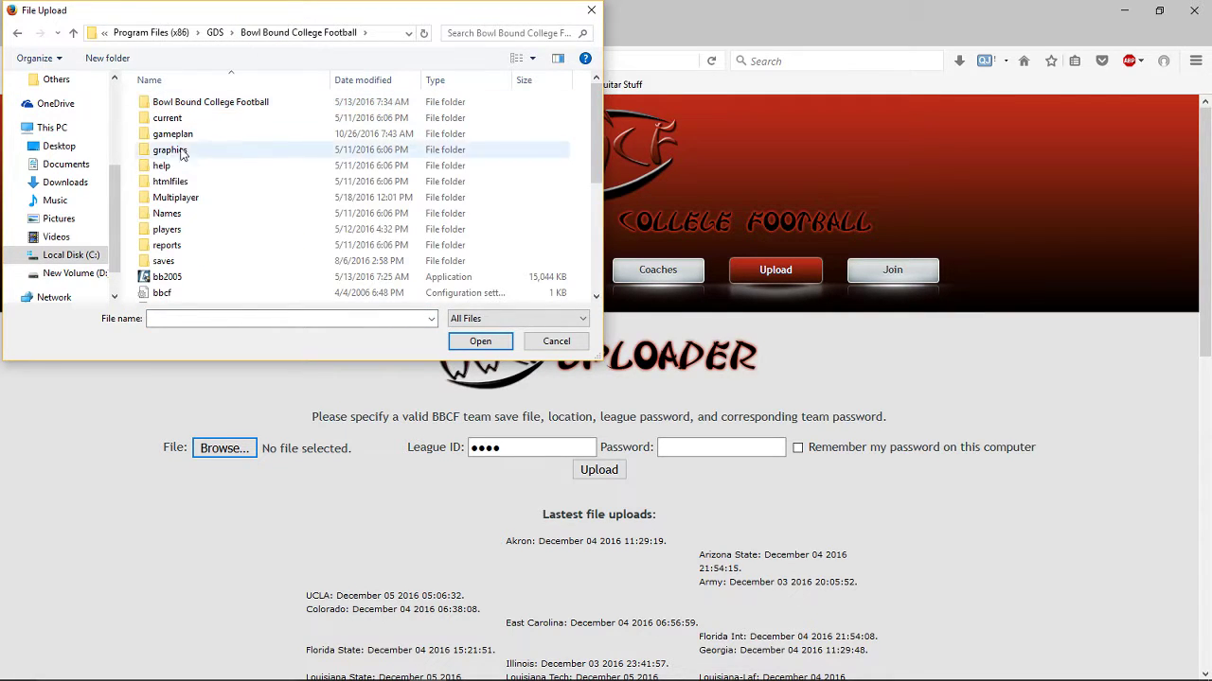
{"action": "double_click", "coordinate": [175, 197]}
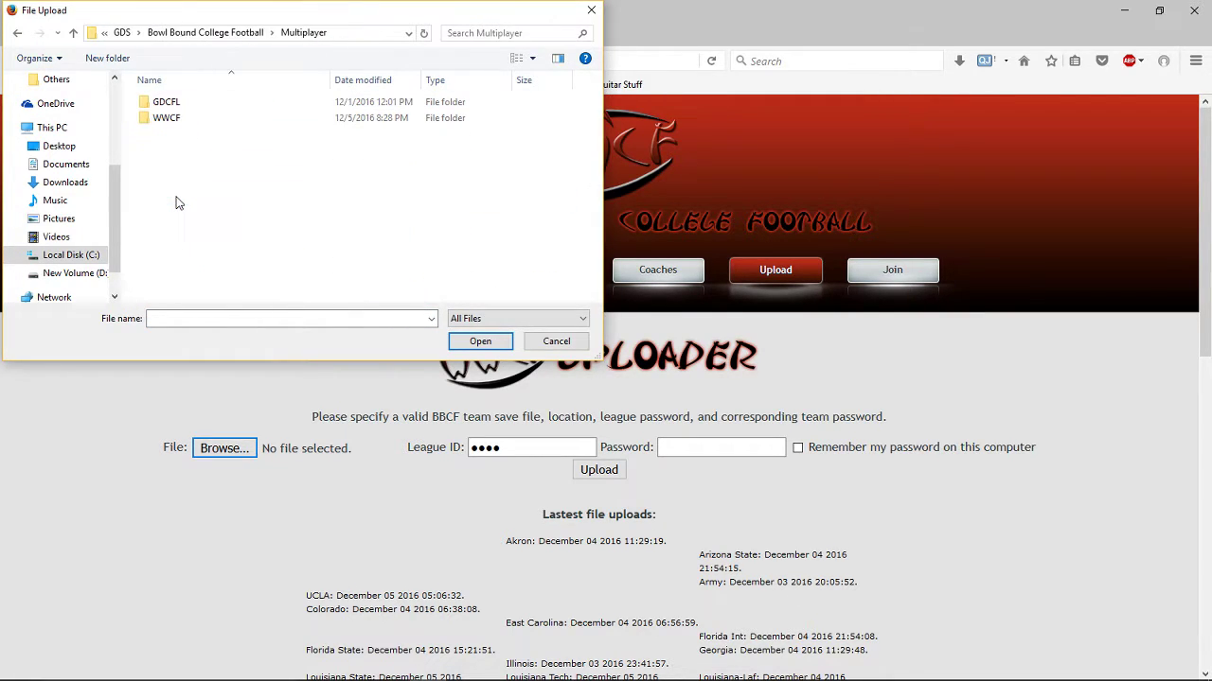
{"action": "double_click", "coordinate": [167, 121]}
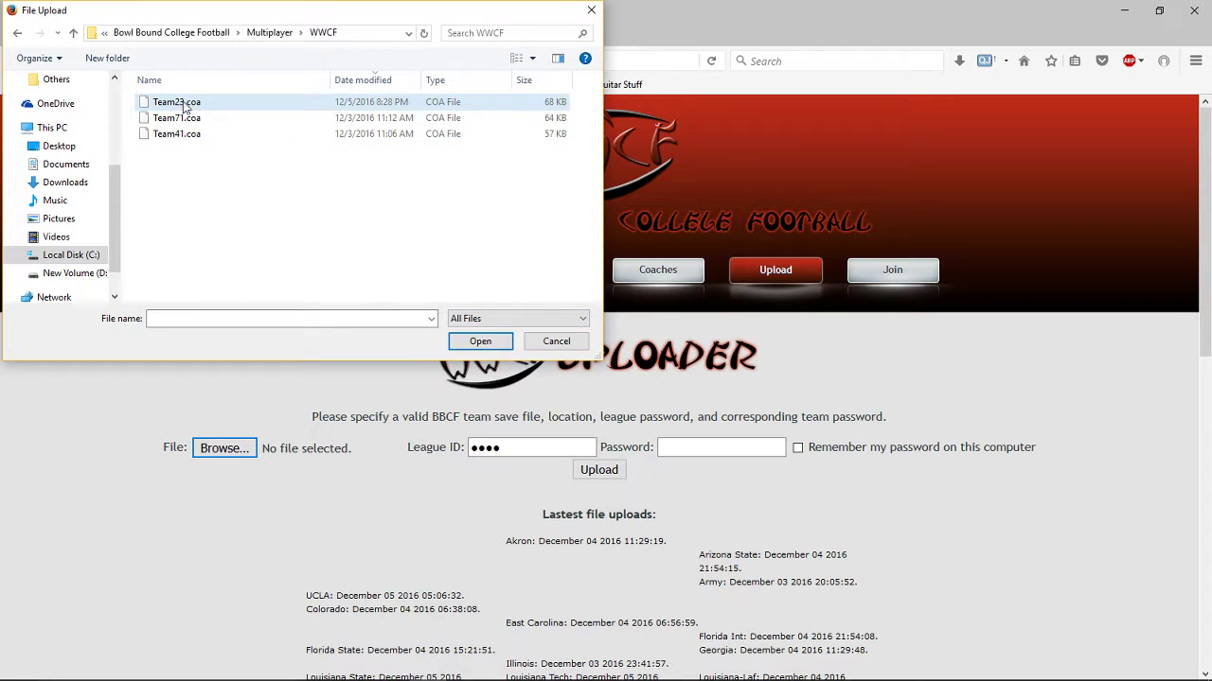
{"action": "left_click", "coordinate": [192, 107]}
{"action": "left_click", "coordinate": [468, 341]}
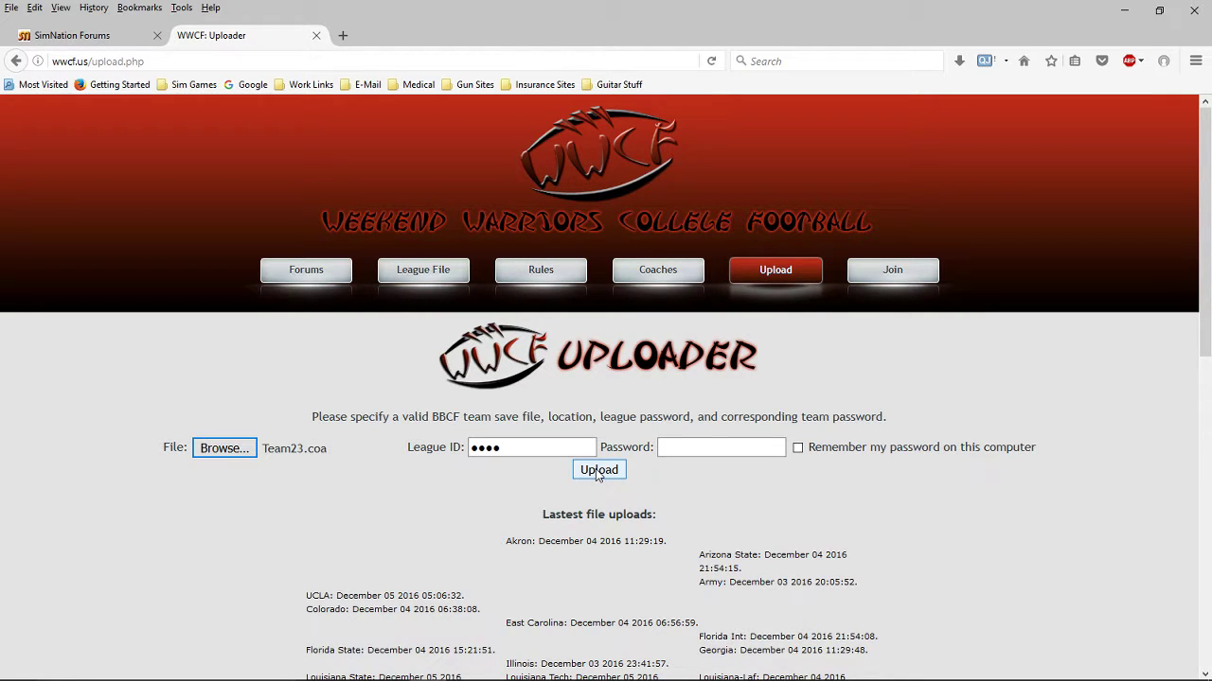
Review the list of latest team file uploads on the WWCF Uploader page.
{"action": "scroll", "coordinate": [620, 581], "scroll_direction": "down", "scroll_amount": 5}
{"action": "scroll", "coordinate": [470, 540], "scroll_direction": "up", "scroll_amount": 5}
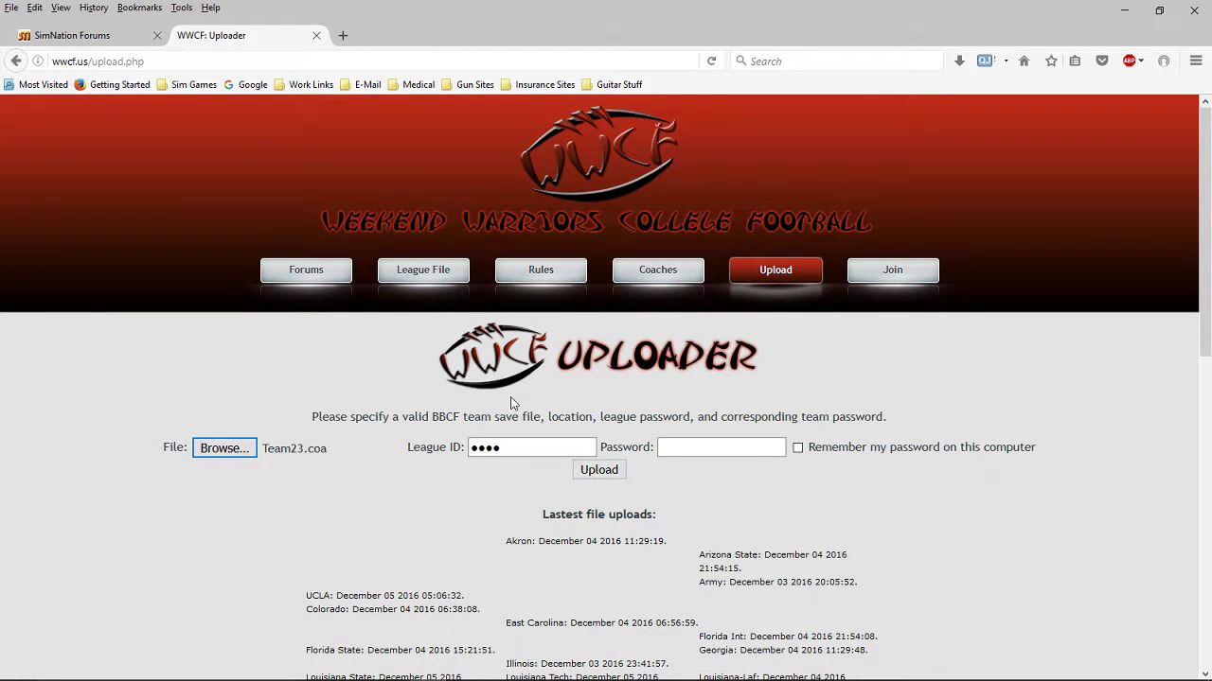
{"action": "scroll", "coordinate": [415, 511], "scroll_direction": "down", "scroll_amount": 3}
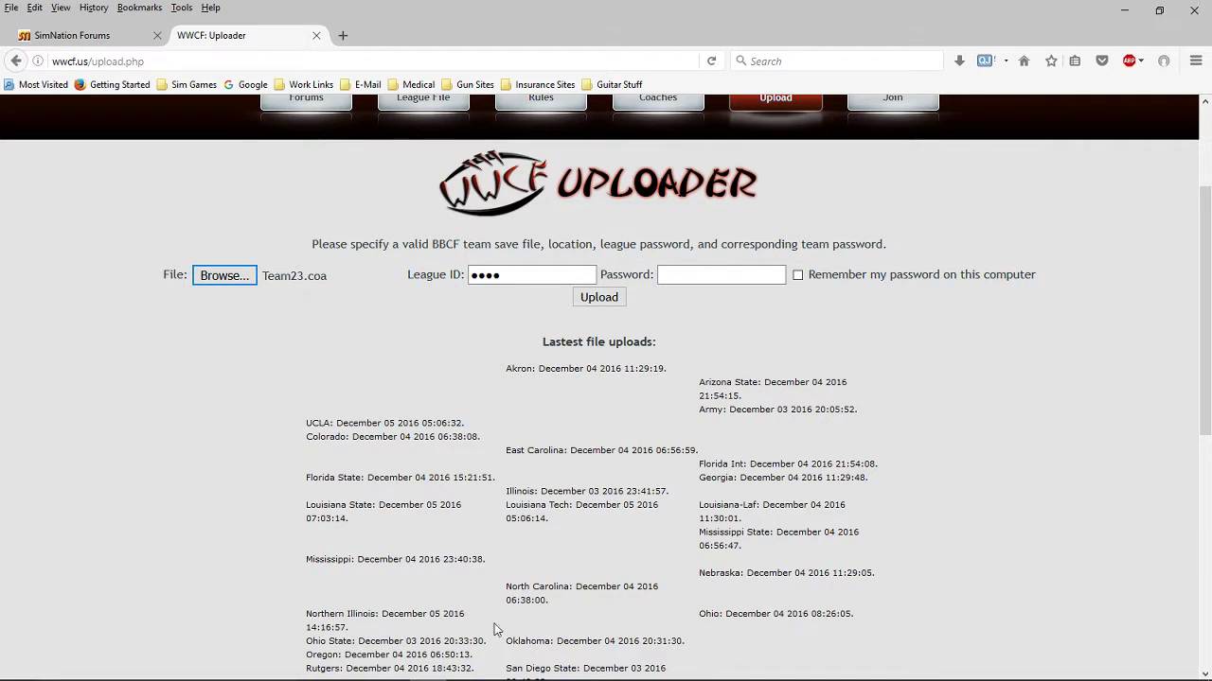
Switch to File Explorer and open the saves folder from the Bowl Bound College Football program folder to view its league folders.
{"action": "left_click", "coordinate": [352, 666]}
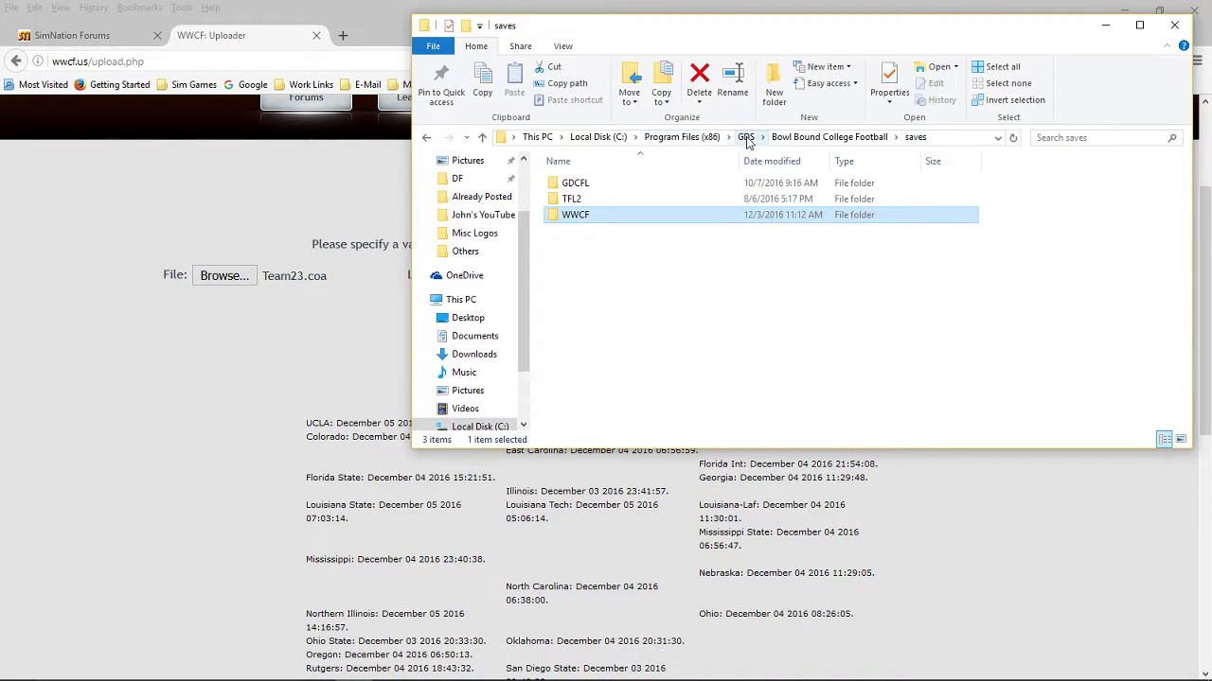
{"action": "left_click", "coordinate": [810, 140]}
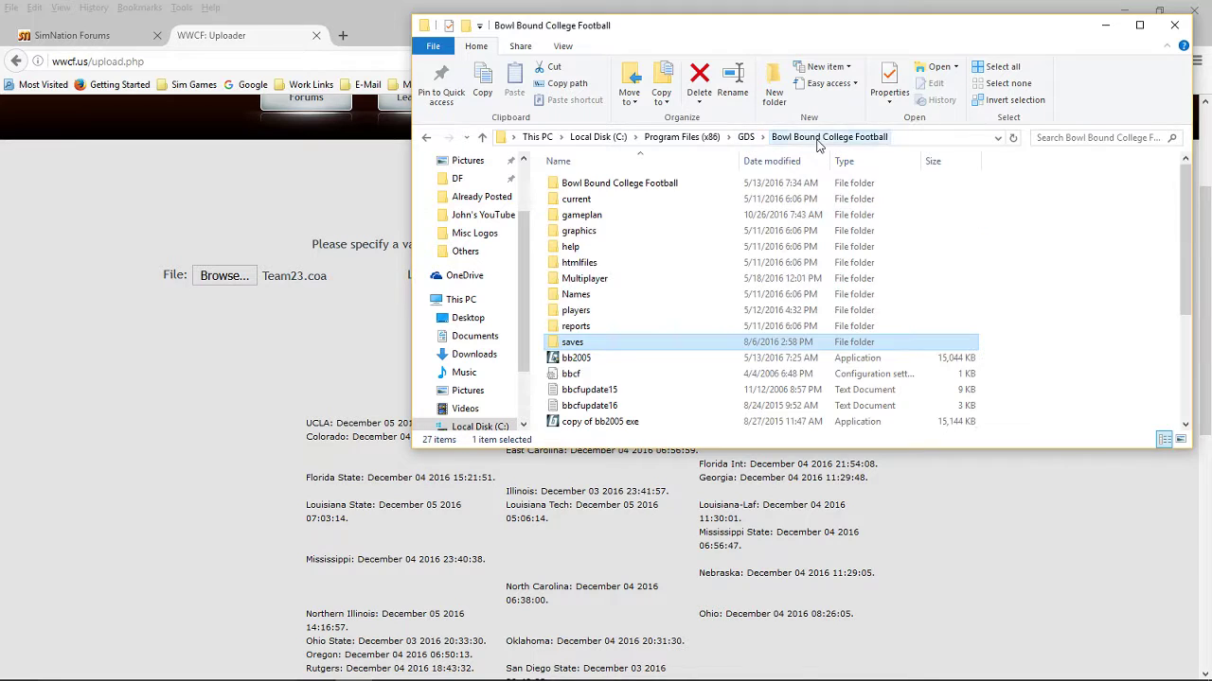
{"action": "double_click", "coordinate": [573, 344]}
{"action": "right_click", "coordinate": [585, 273]}
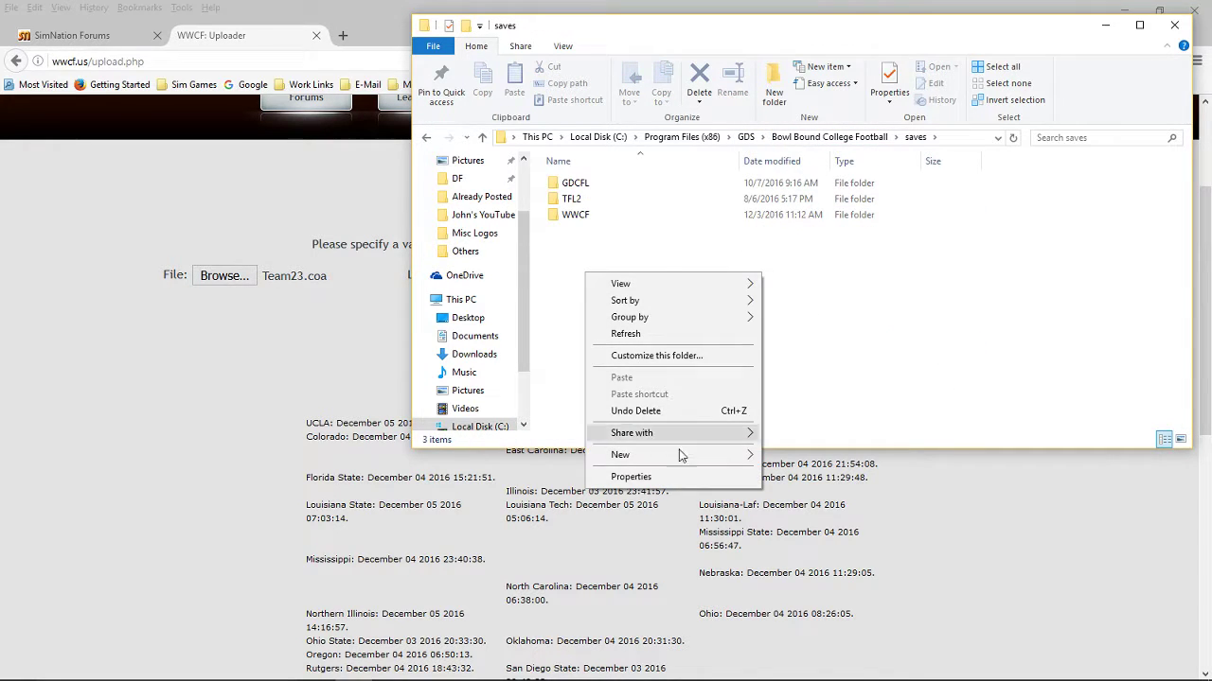
{"action": "left_click", "coordinate": [807, 371]}
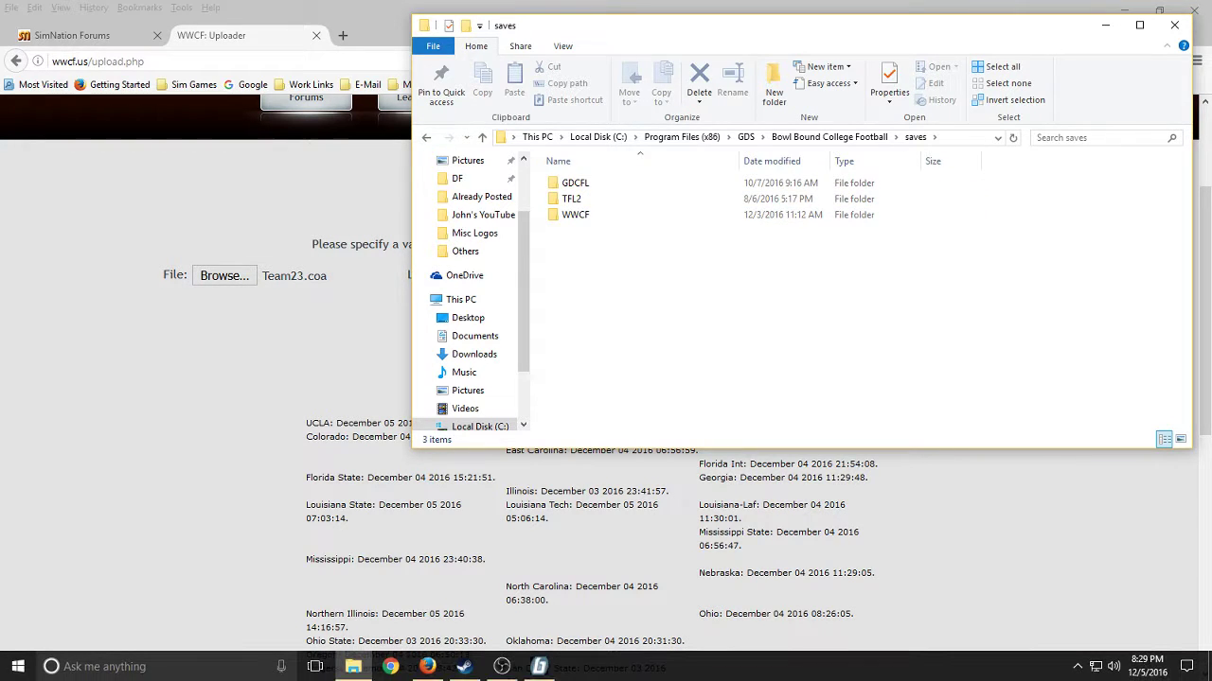
Switch to Bowl Bound College Football, exit the open league, and minimize the windows covering the desktop.
{"action": "left_click", "coordinate": [539, 666]}
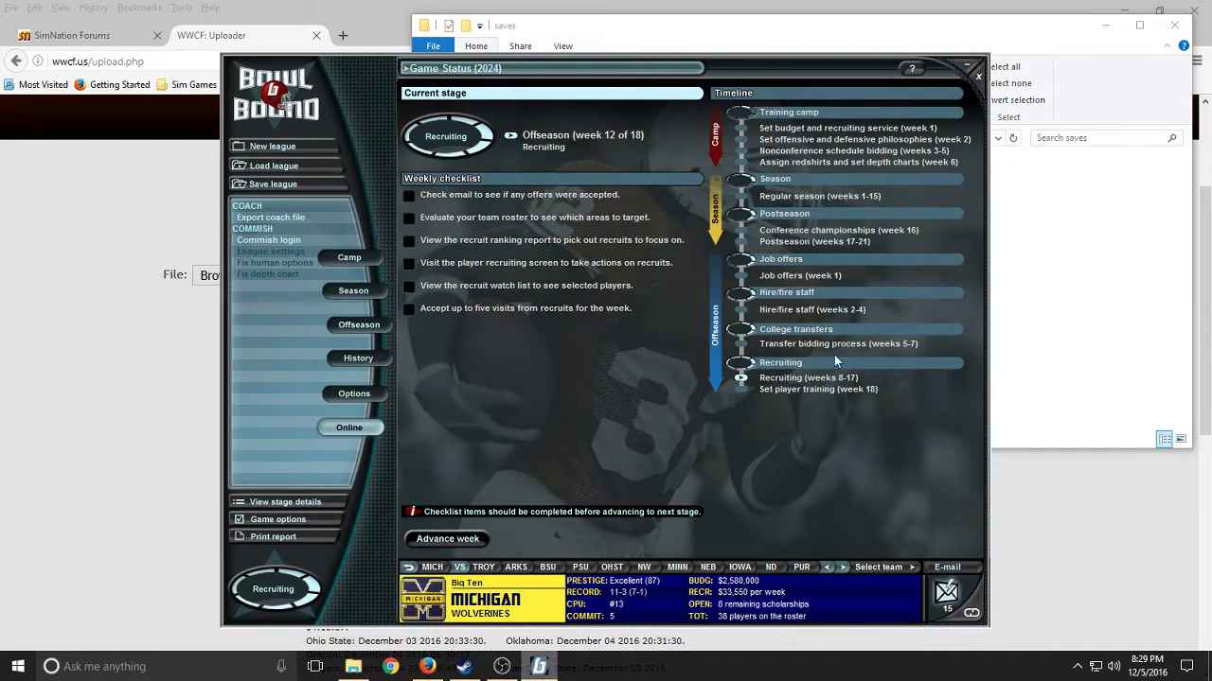
{"action": "left_click", "coordinate": [979, 77]}
{"action": "left_click", "coordinate": [615, 386]}
{"action": "left_click", "coordinate": [705, 386]}
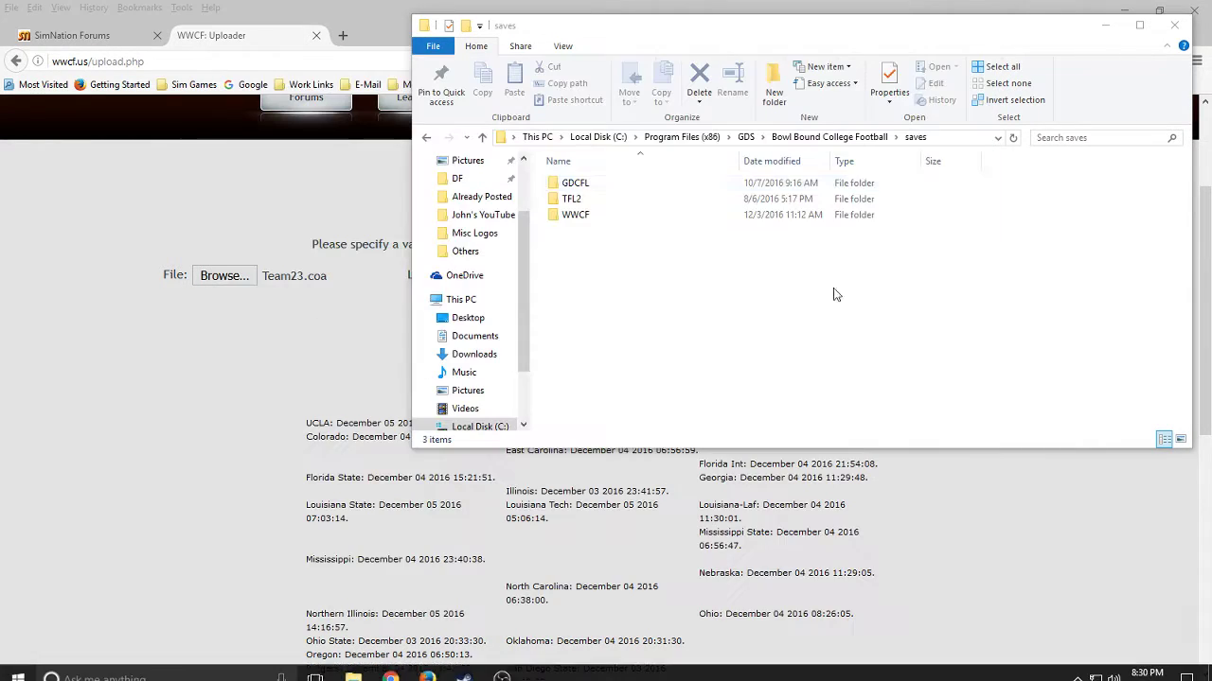
{"action": "left_click", "coordinate": [1125, 14]}
{"action": "left_click", "coordinate": [1126, 14]}
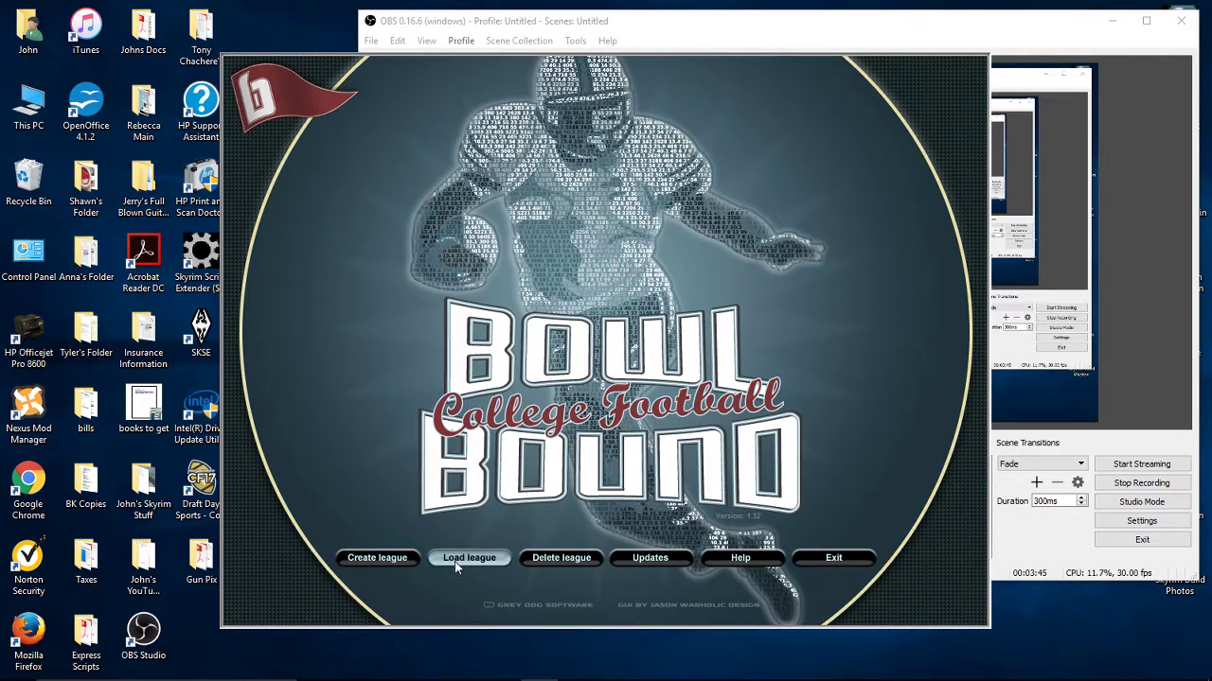
Choose the WWCF save game and load it from the Bowl Bound start screen.
{"action": "left_click", "coordinate": [455, 562]}
{"action": "left_click", "coordinate": [614, 310]}
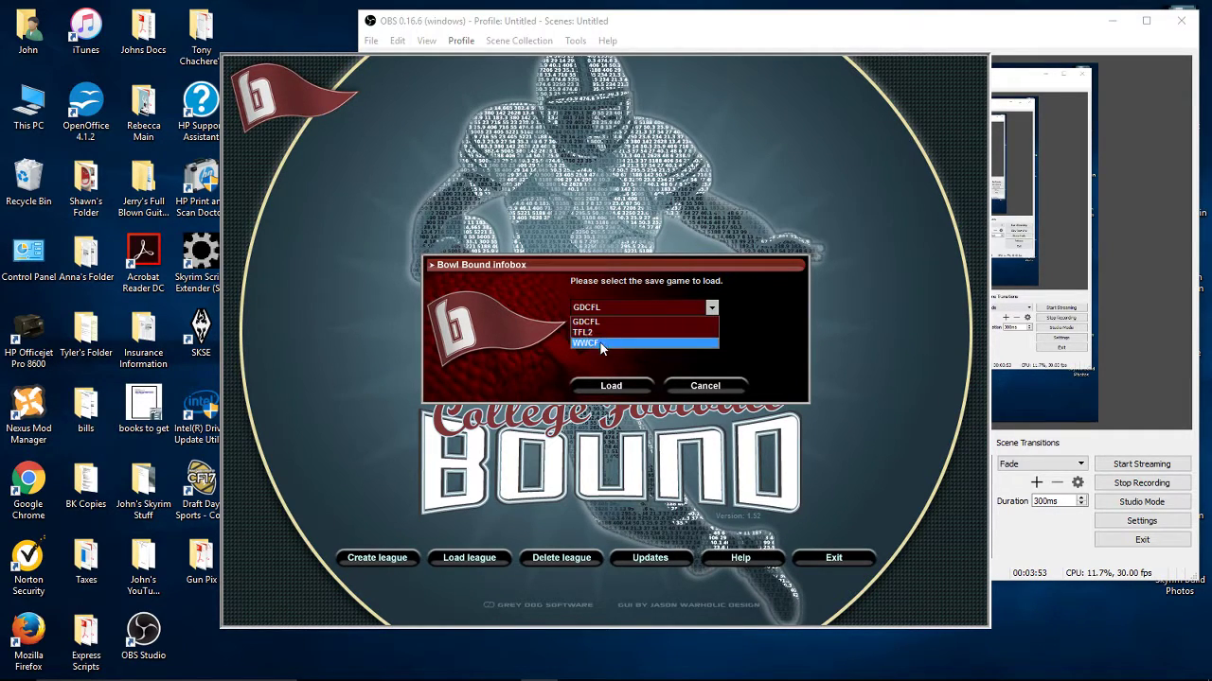
{"action": "left_click", "coordinate": [597, 342]}
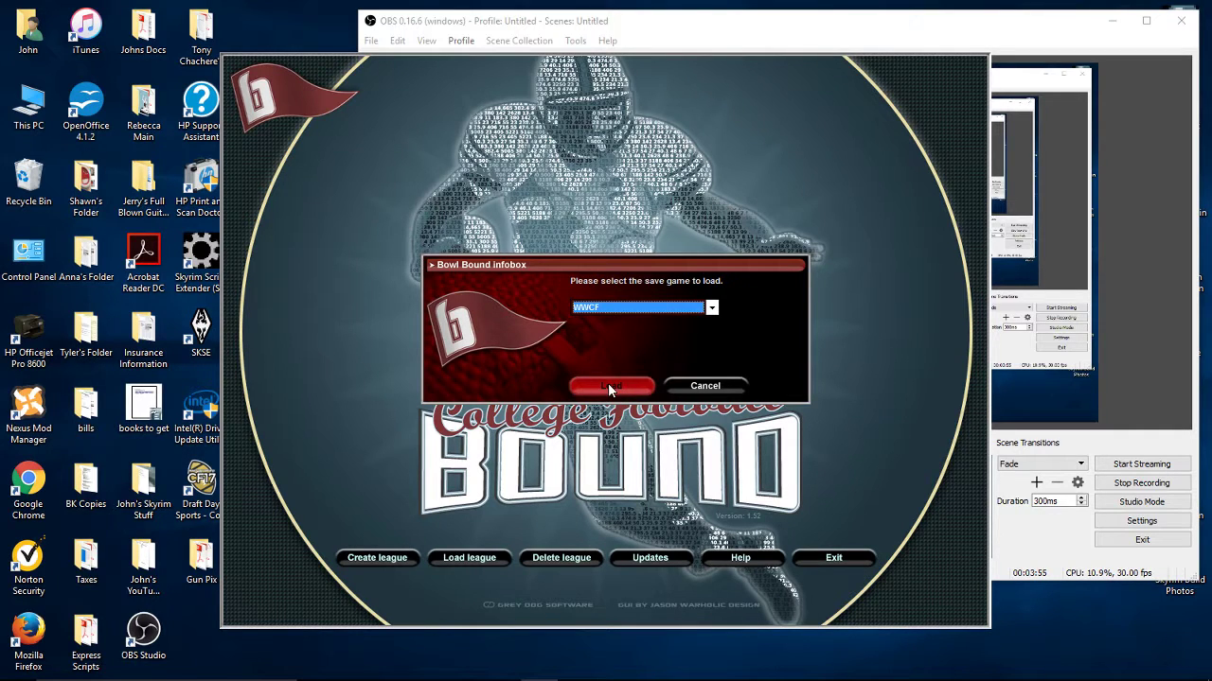
{"action": "left_click", "coordinate": [612, 386]}
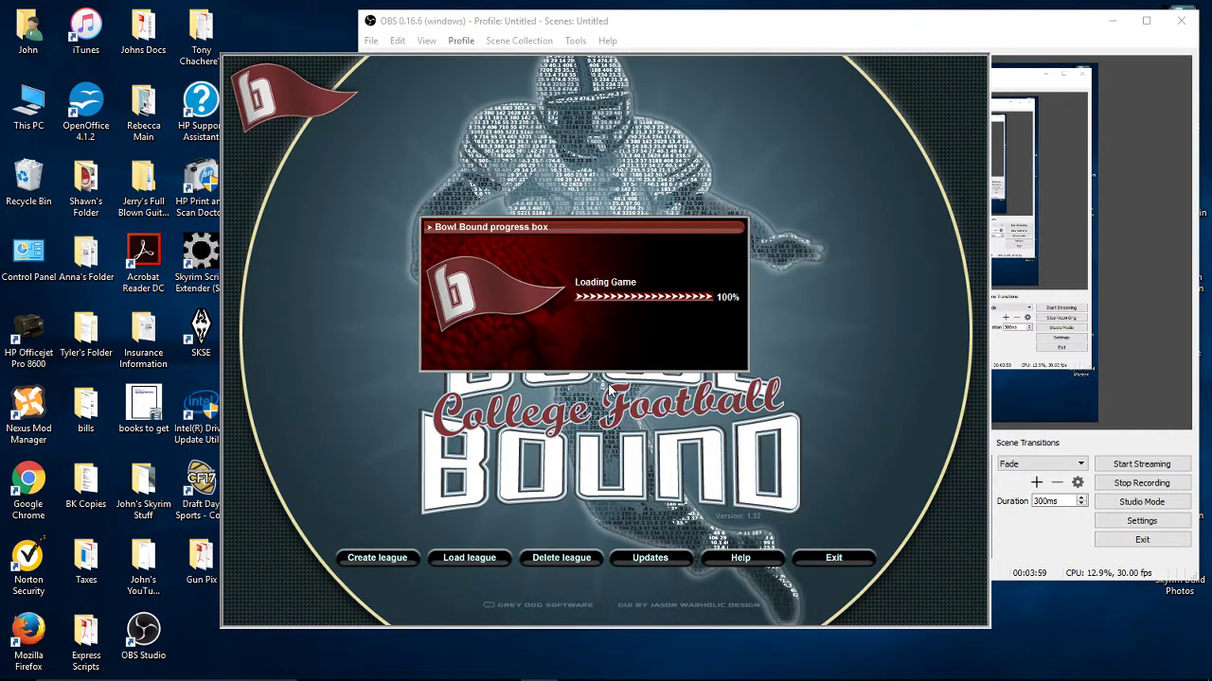
View the team choices in the login prompt, decline the login, and exit the game.
{"action": "left_click", "coordinate": [626, 309]}
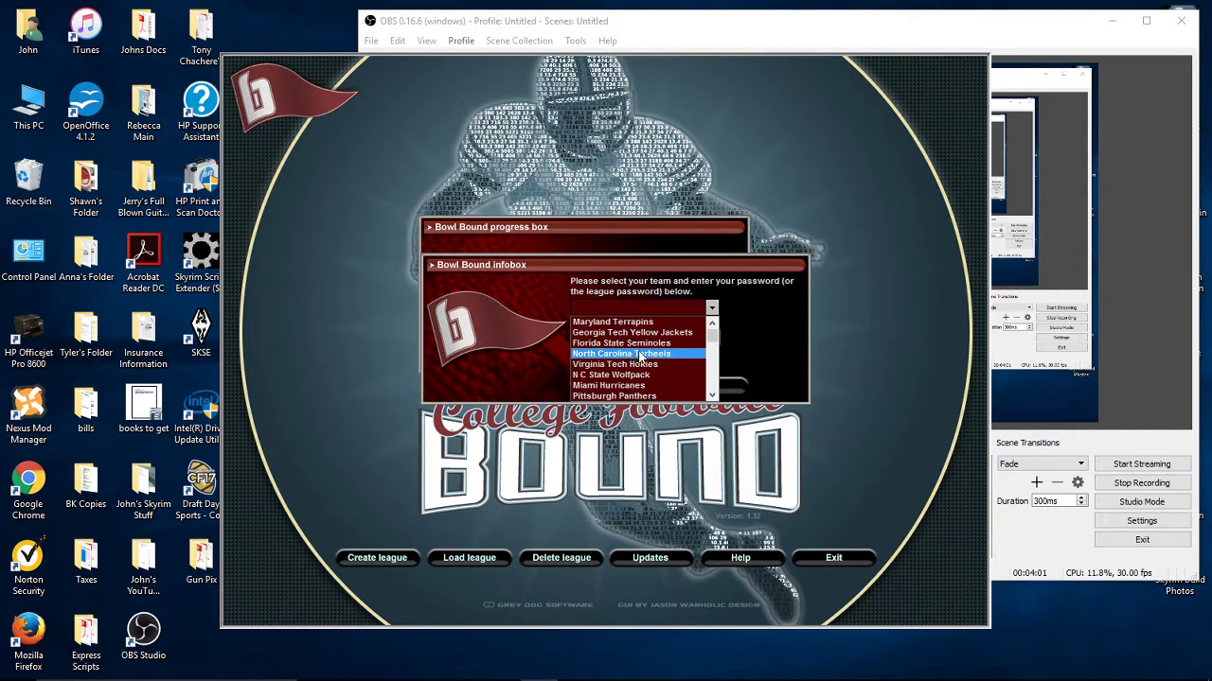
{"action": "left_click", "coordinate": [760, 341]}
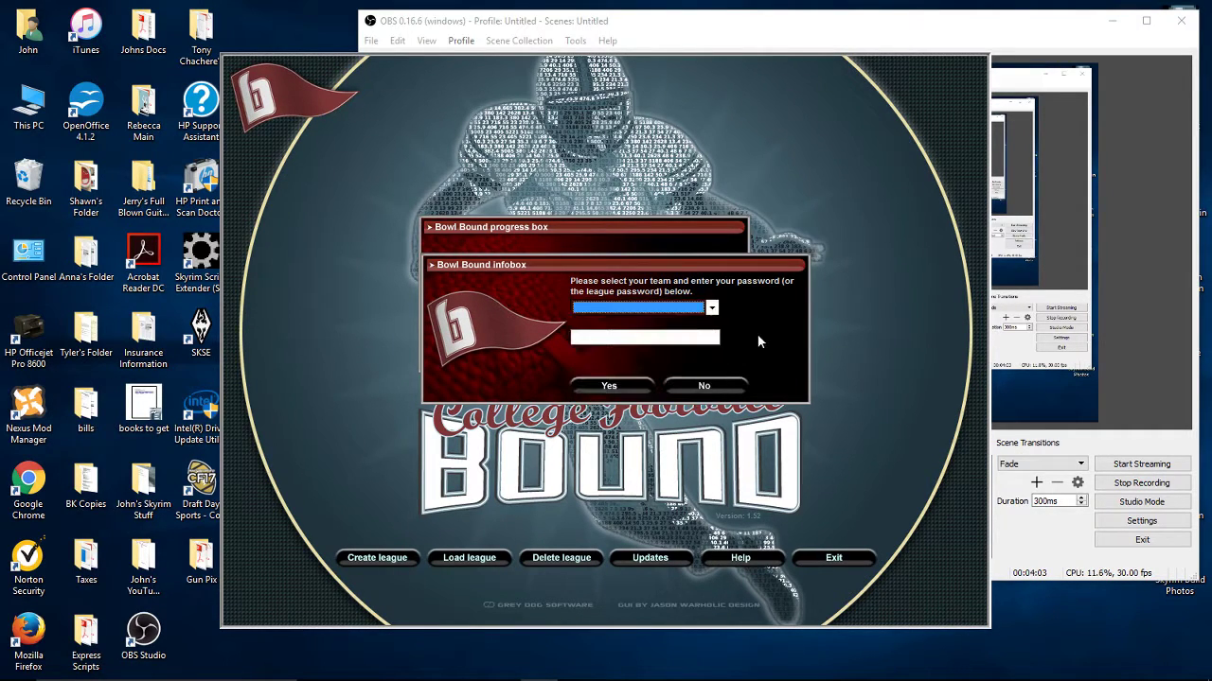
{"action": "left_click", "coordinate": [708, 388]}
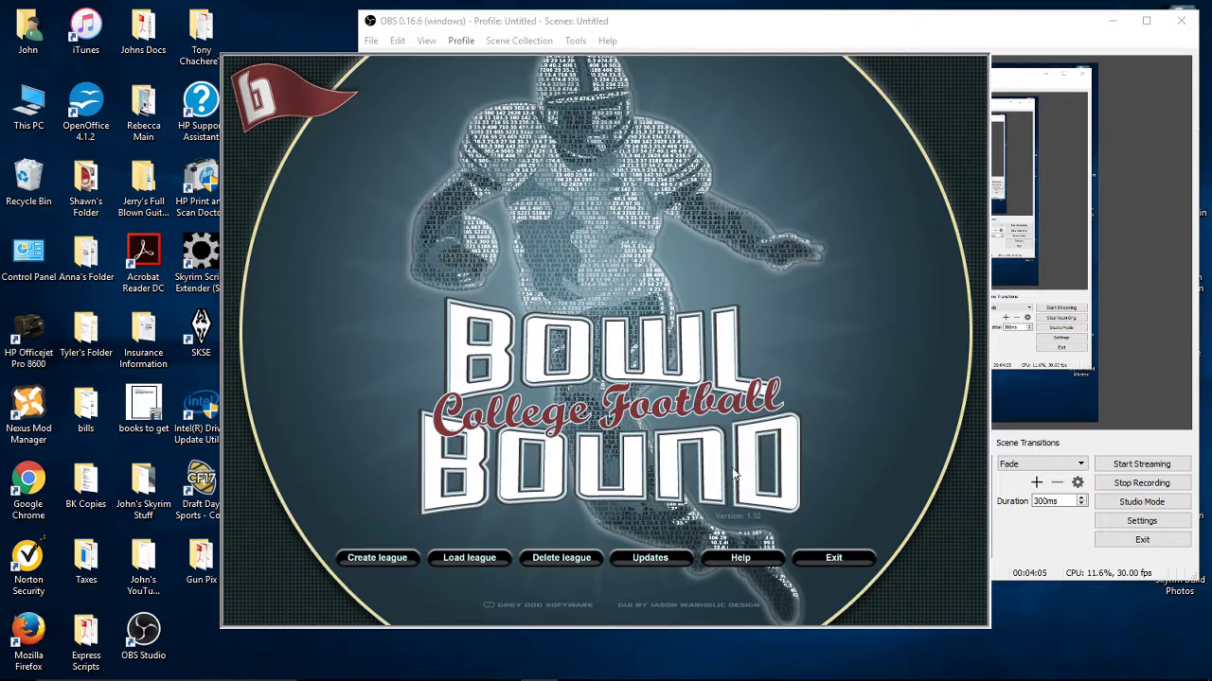
{"action": "left_click", "coordinate": [832, 558]}
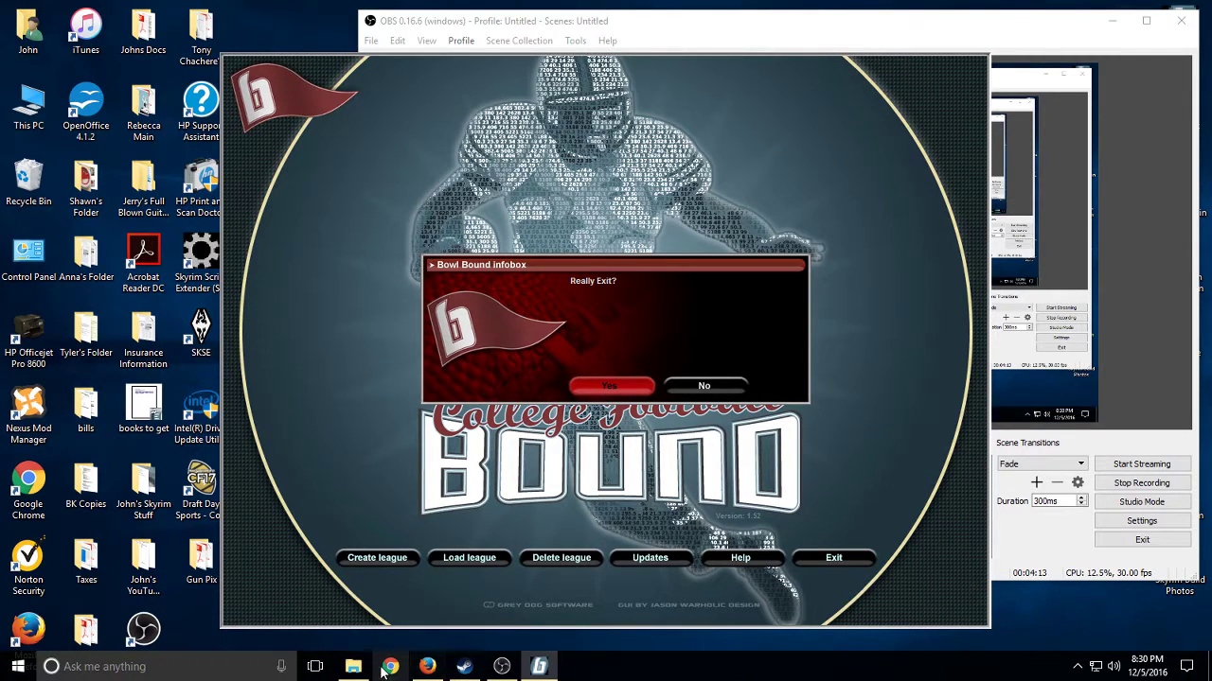
Switch to File Explorer and point out the WWCF folder inside the saves folder.
{"action": "left_click", "coordinate": [353, 667]}
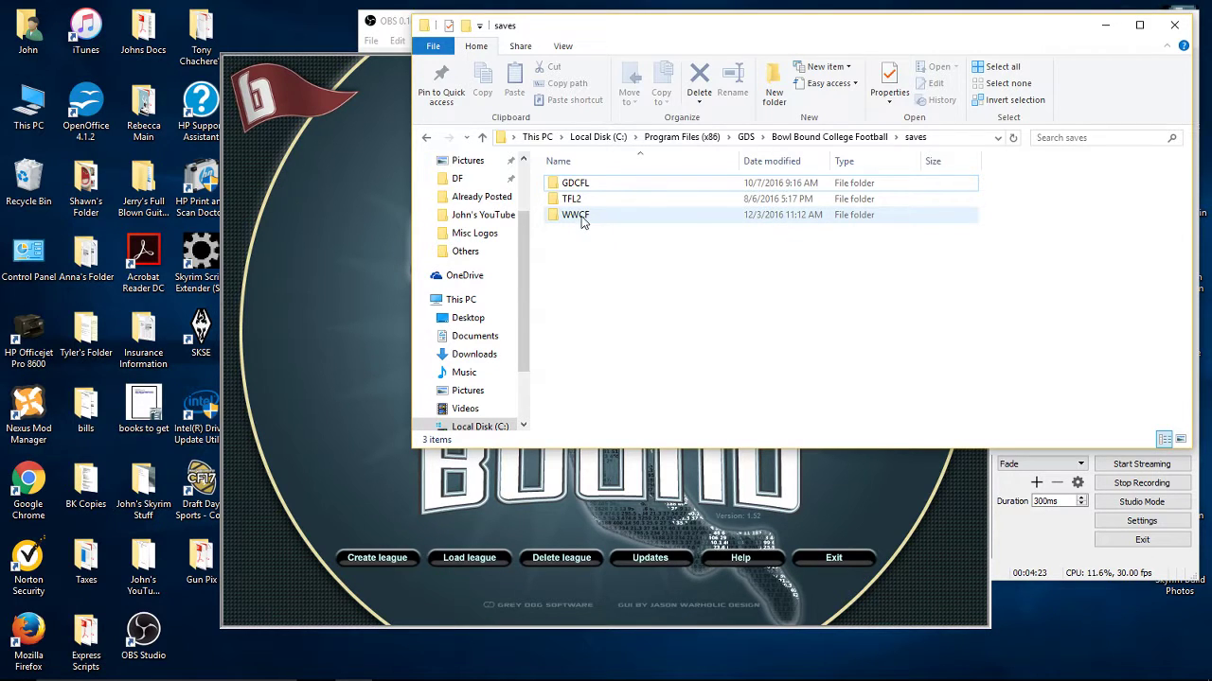
{"action": "mouse_move", "coordinate": [582, 222]}
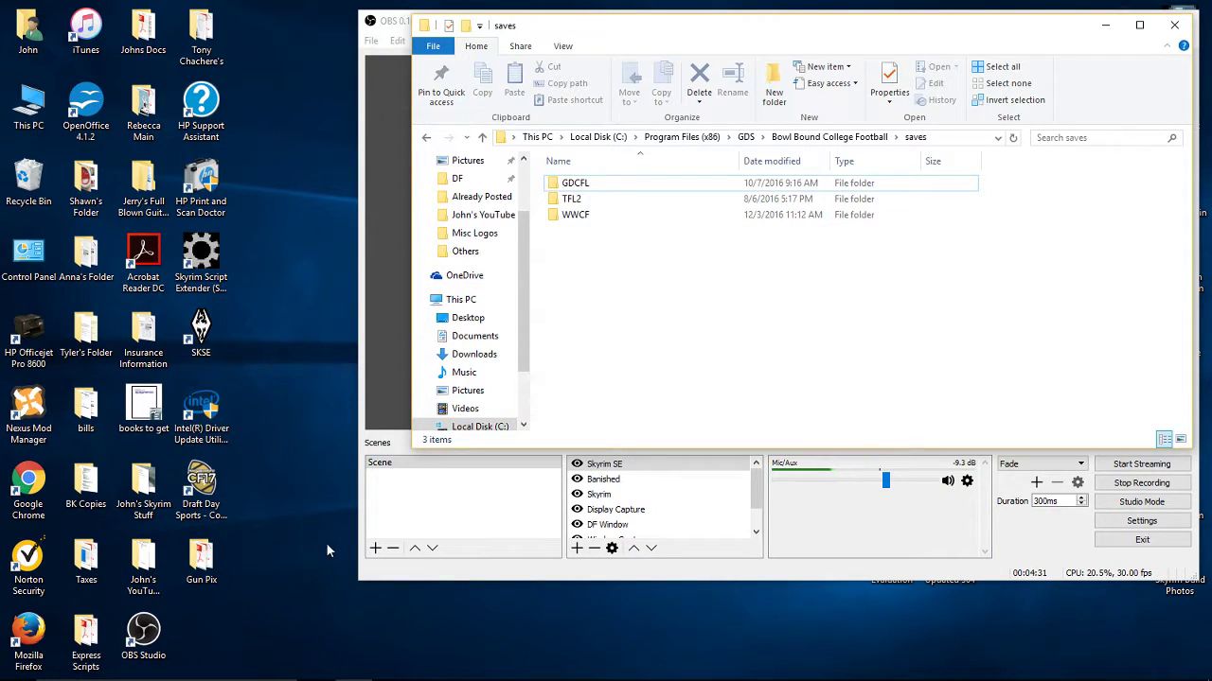
{"action": "mouse_move", "coordinate": [525, 678]}
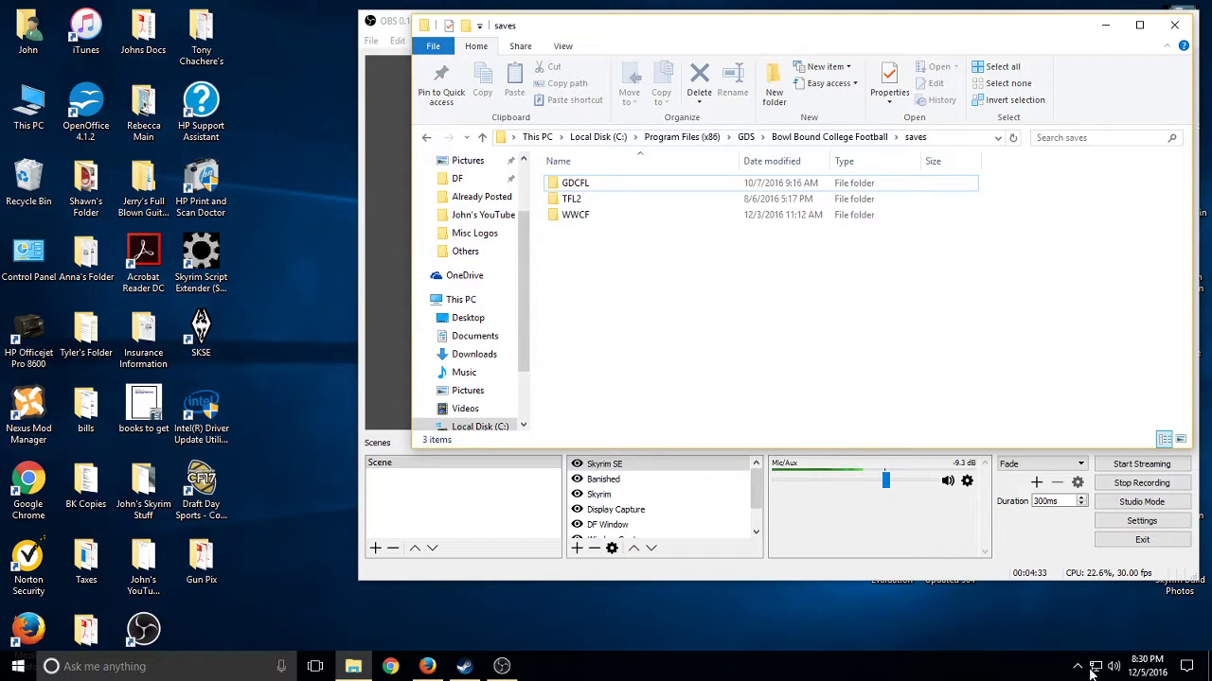
Minimize File Explorer and move the OBS window aside to show the Run as administrator option of the bb2005 desktop shortcut.
{"action": "left_click", "coordinate": [1104, 24]}
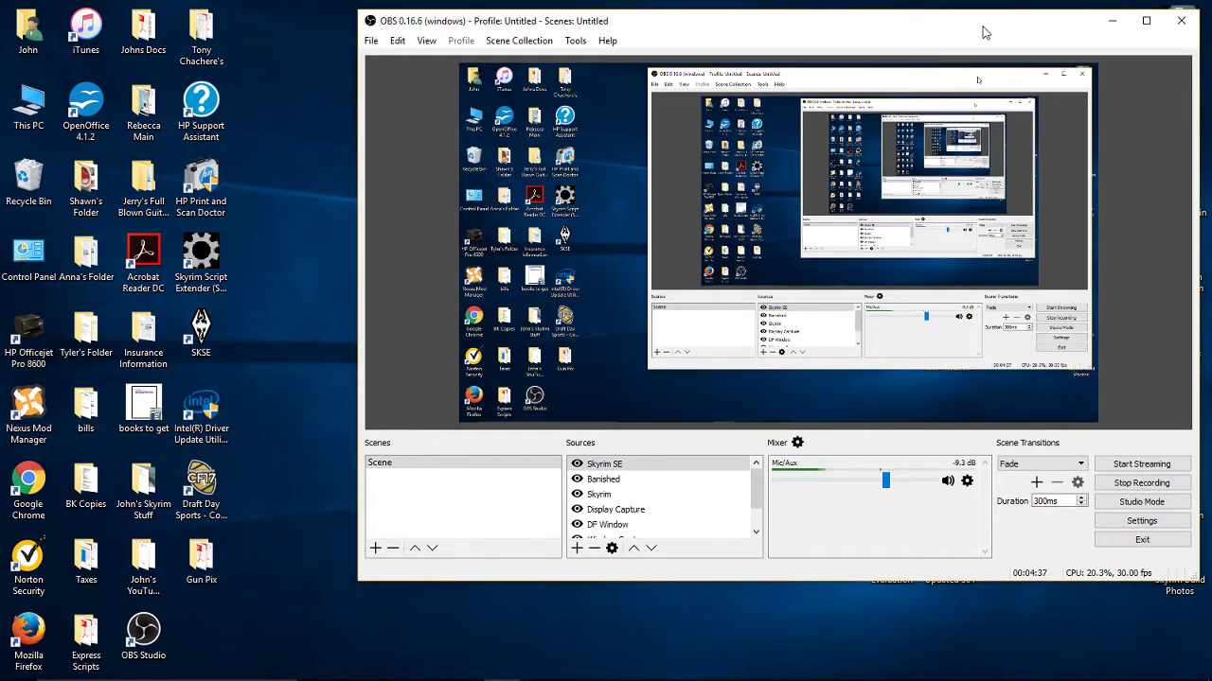
{"action": "left_click_drag", "start_coordinate": [980, 26], "coordinate": [797, 66]}
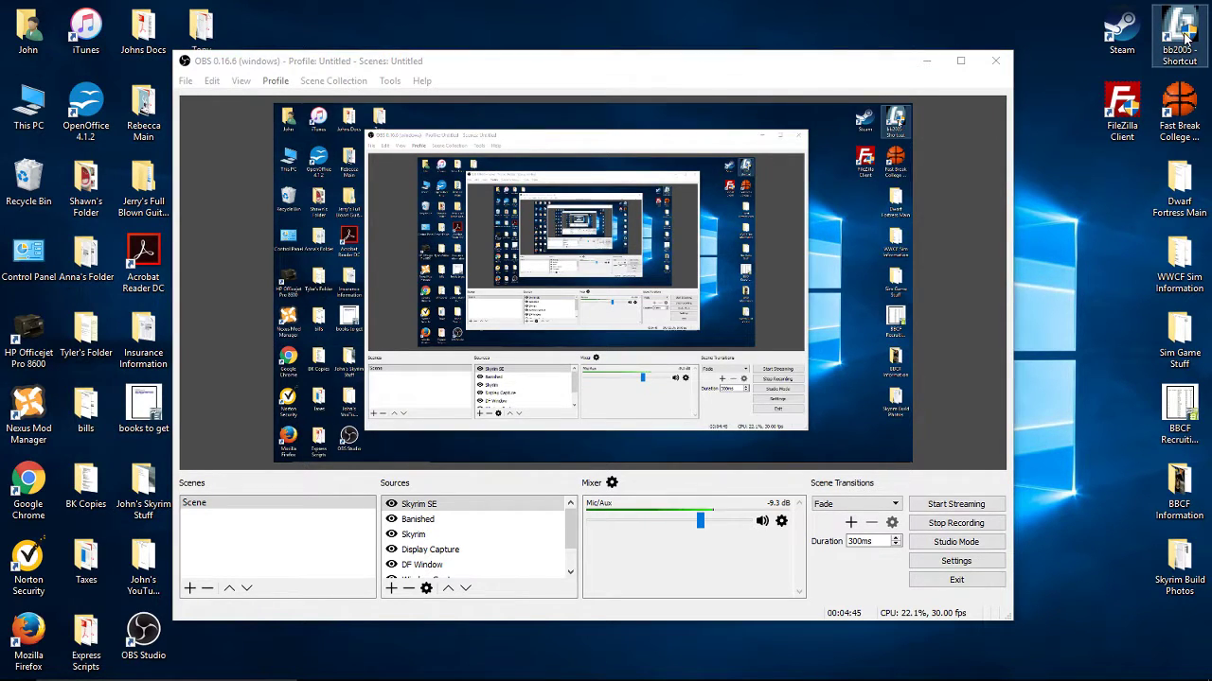
{"action": "right_click", "coordinate": [1174, 38]}
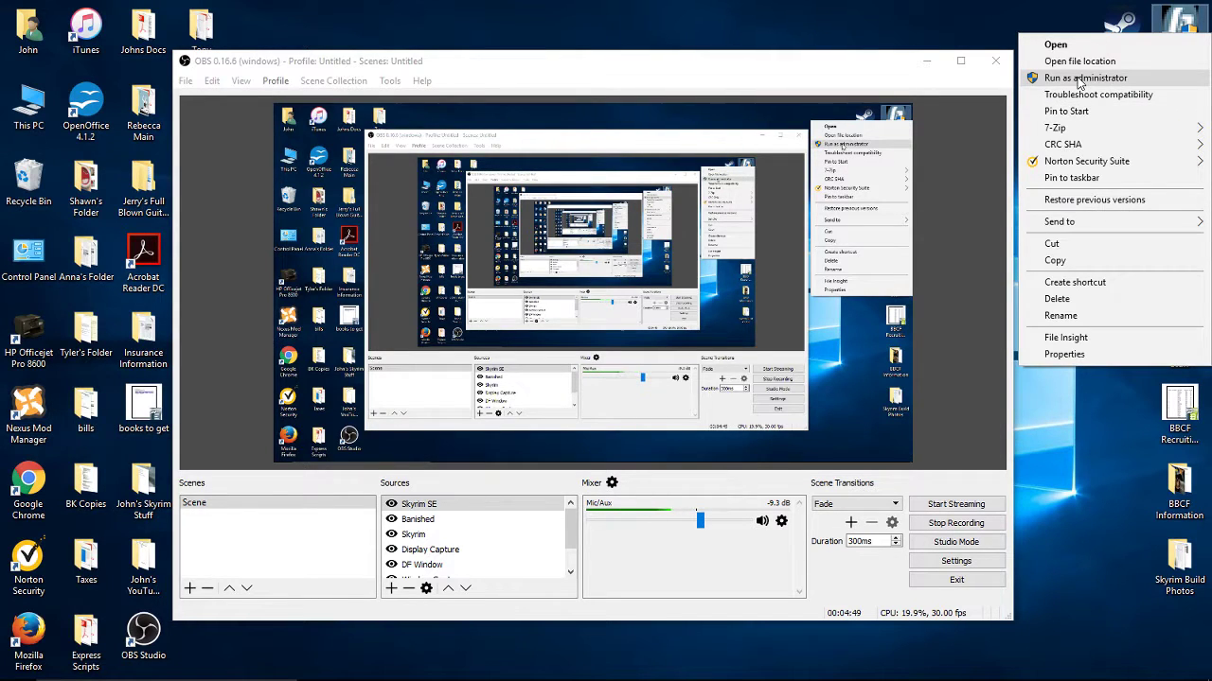
{"action": "left_click", "coordinate": [1055, 33]}
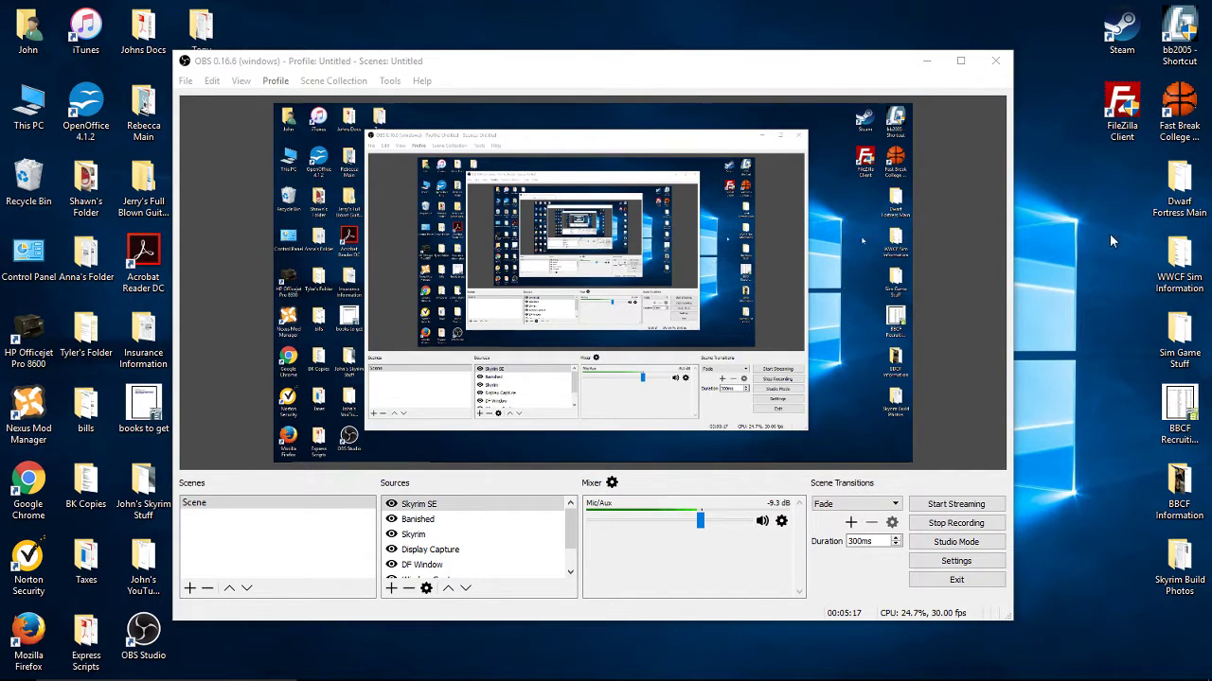
Switch to File Explorer and open Bowl Bound College Football\Multiplayer\WWCF to view the exported coach files.
{"action": "mouse_move", "coordinate": [557, 676]}
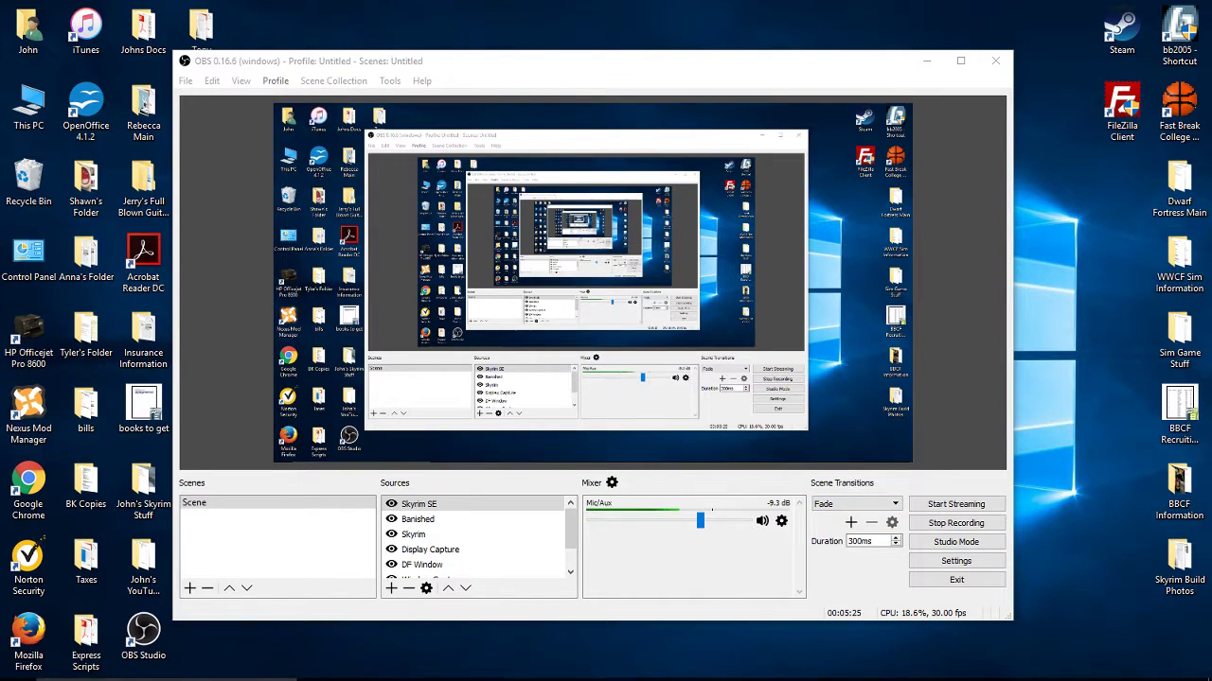
{"action": "left_click", "coordinate": [360, 674]}
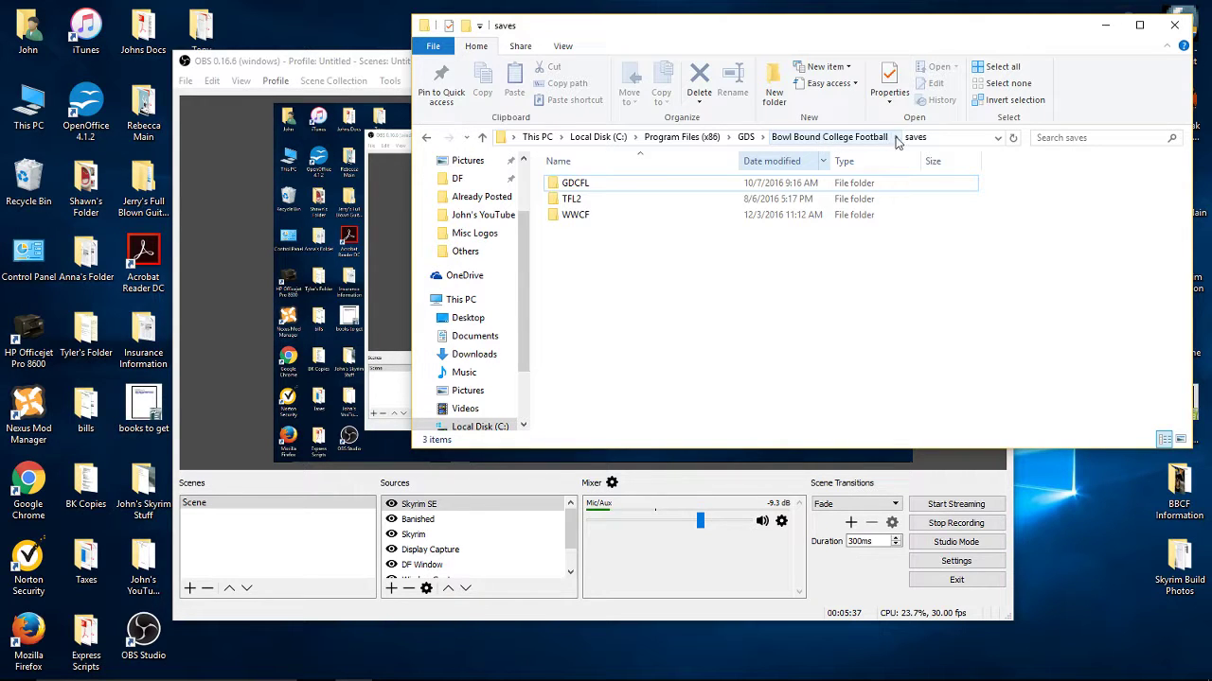
{"action": "left_click", "coordinate": [869, 141]}
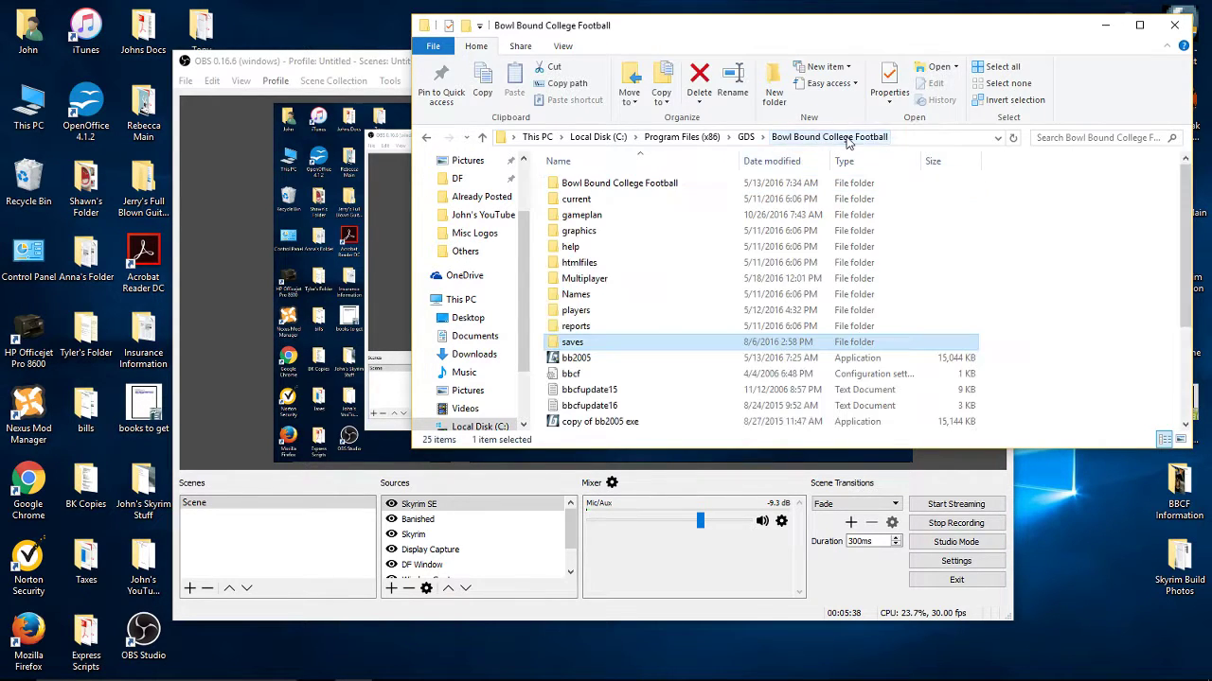
{"action": "double_click", "coordinate": [604, 279]}
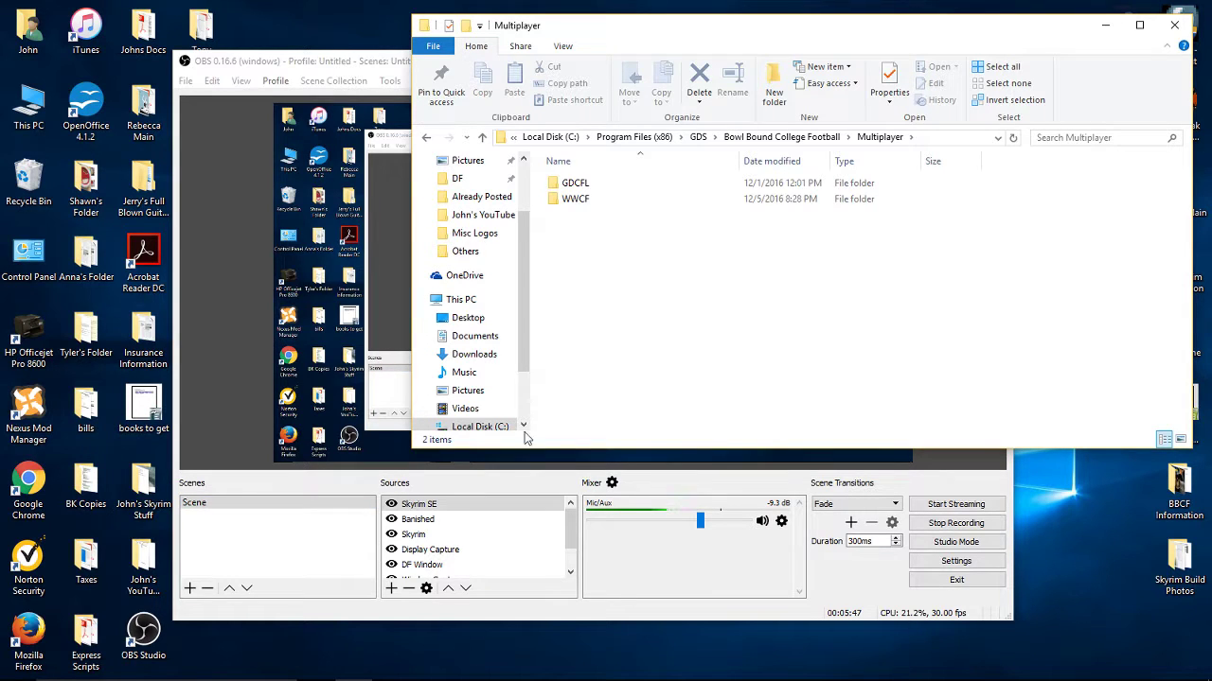
{"action": "double_click", "coordinate": [568, 199]}
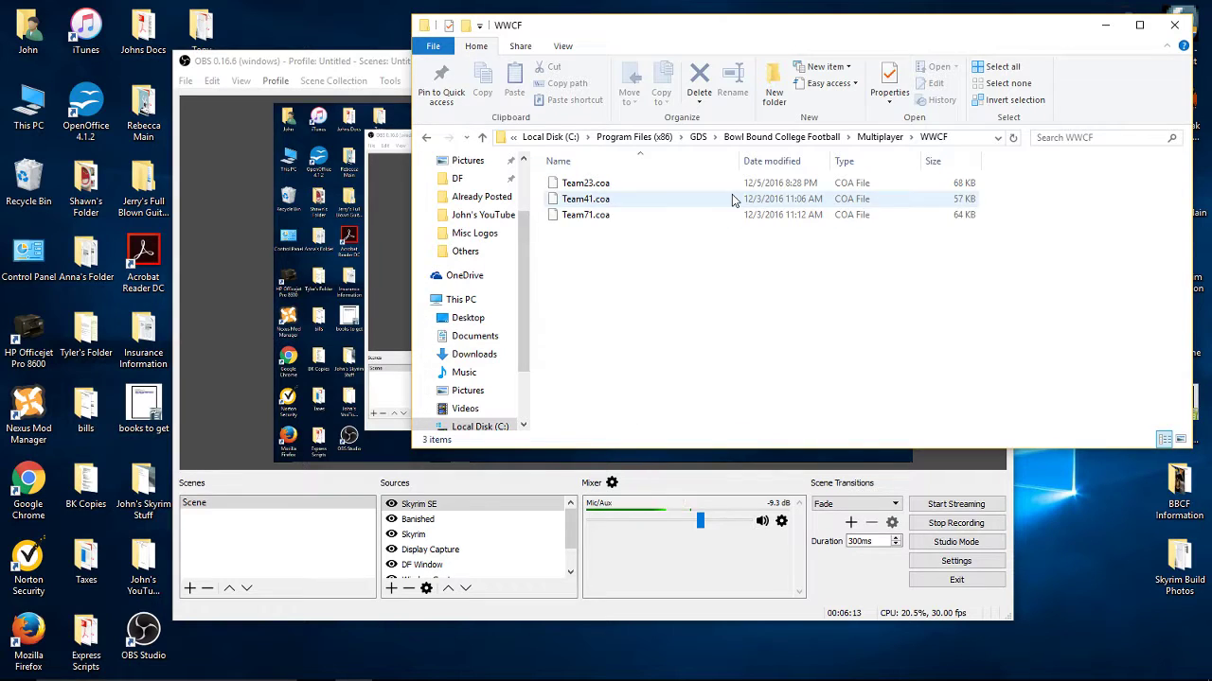
Revisit the saves and Multiplayer folders under Bowl Bound College Football, and close File Explorer.
{"action": "left_click", "coordinate": [781, 136]}
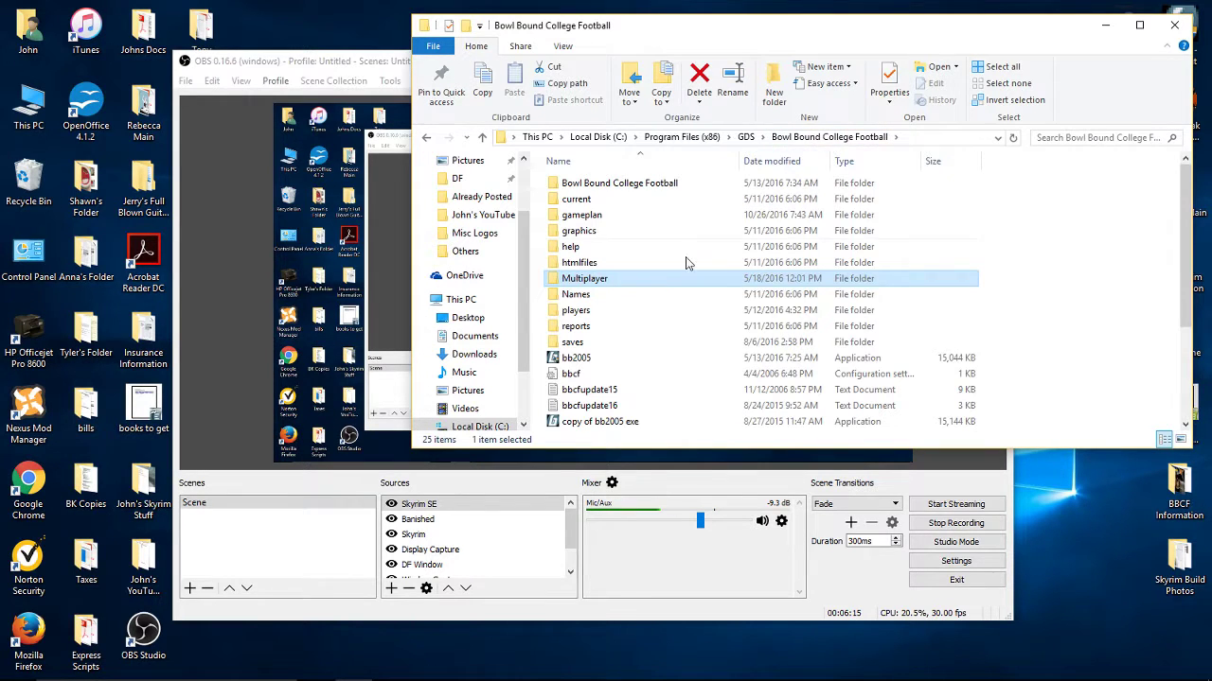
{"action": "double_click", "coordinate": [582, 343]}
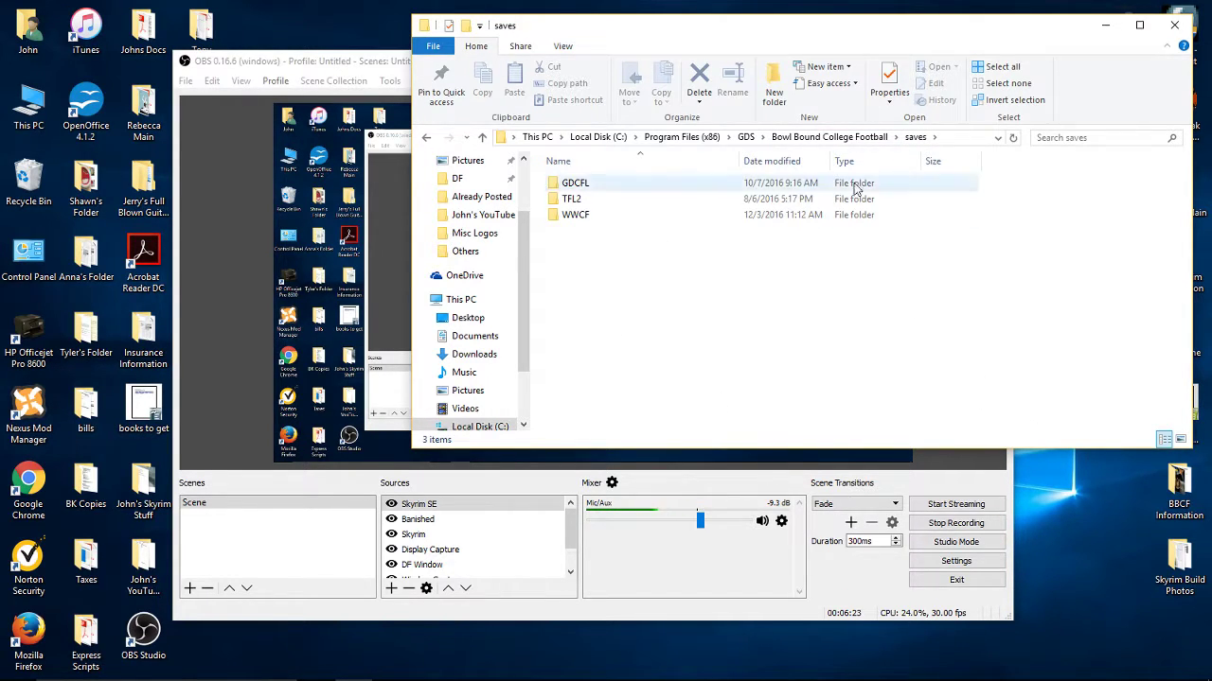
{"action": "left_click", "coordinate": [811, 139]}
{"action": "left_click", "coordinate": [581, 282]}
{"action": "double_click", "coordinate": [581, 280]}
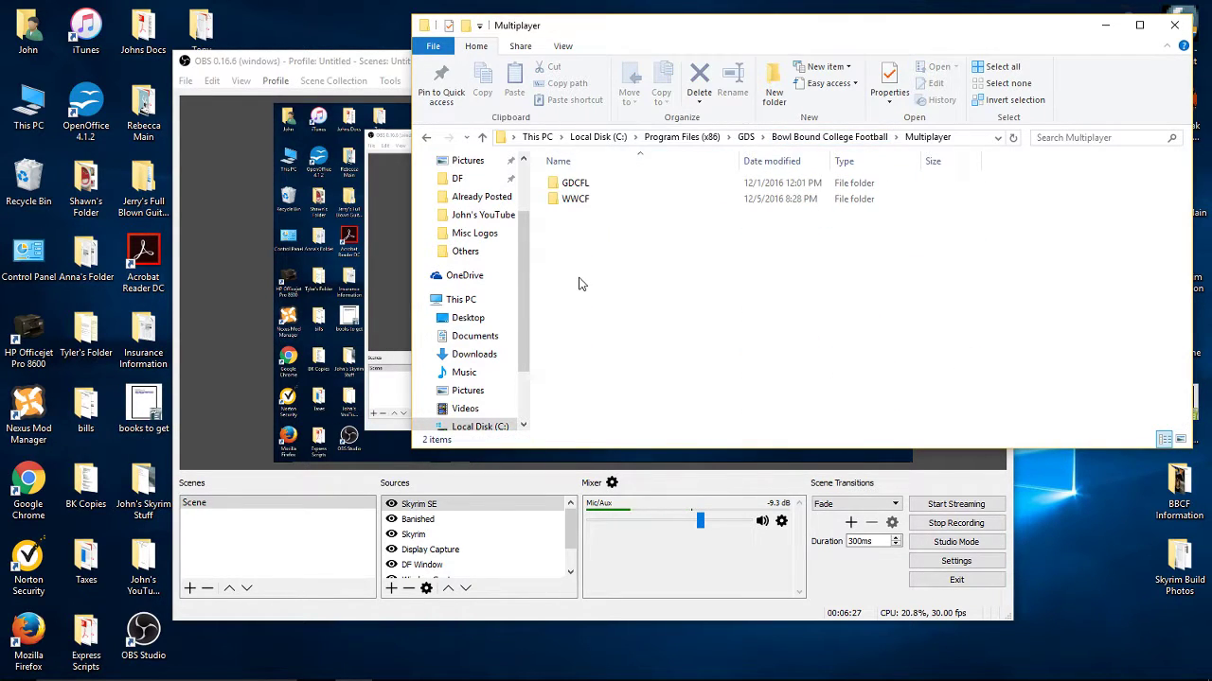
{"action": "left_click", "coordinate": [1174, 25]}
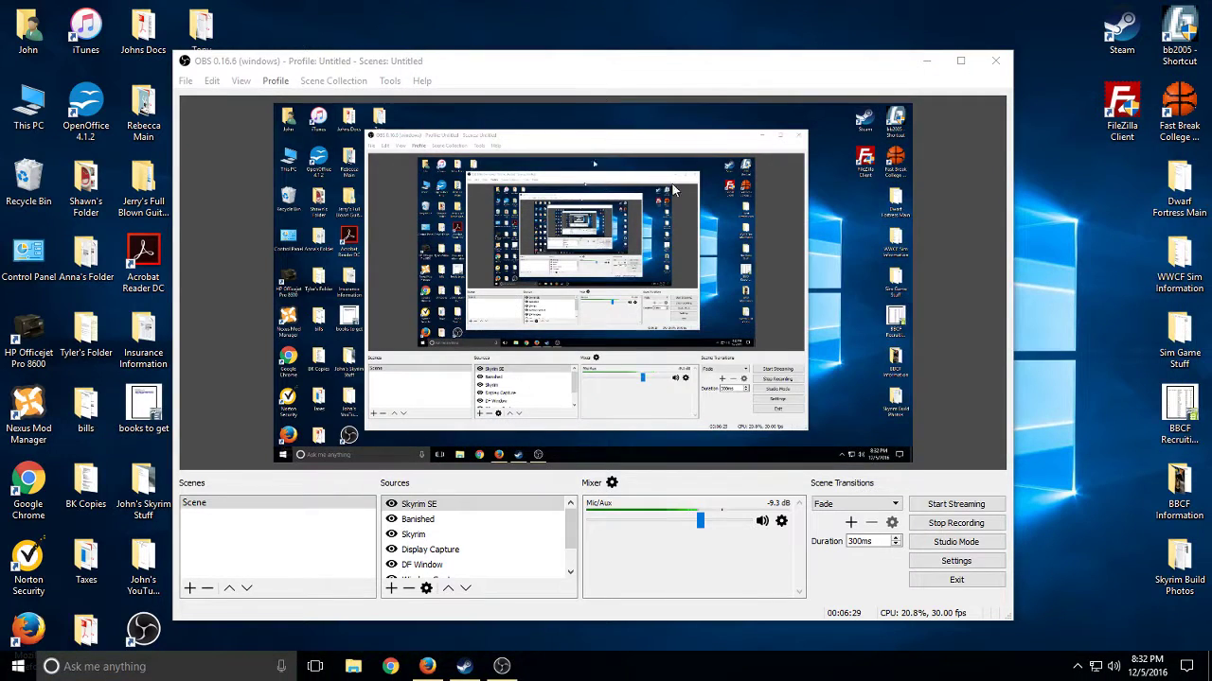